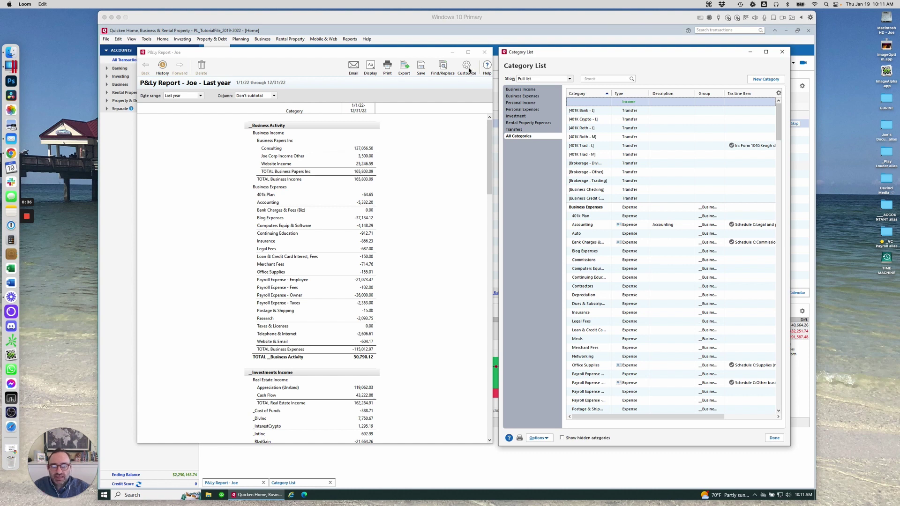
- Scroll the P&L report and open its Customize P&L Report dialog
mouse_move(490, 141)
left_mouse_down()
mouse_move(488, 408)
mouse_move(489, 125)
left_mouse_up()
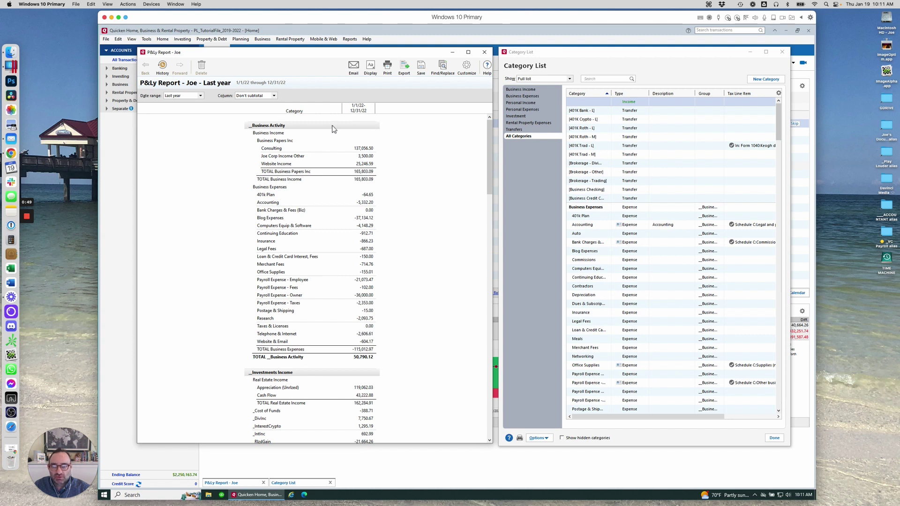
left_click(466, 67)
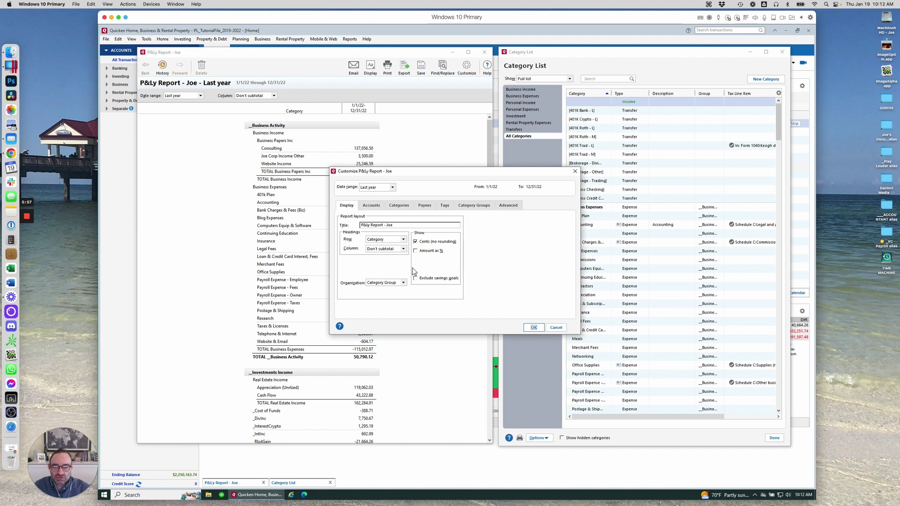
- Close the customization dialog unchanged and dismiss the report type list without choosing a report
left_click(334, 41)
key("Escape")
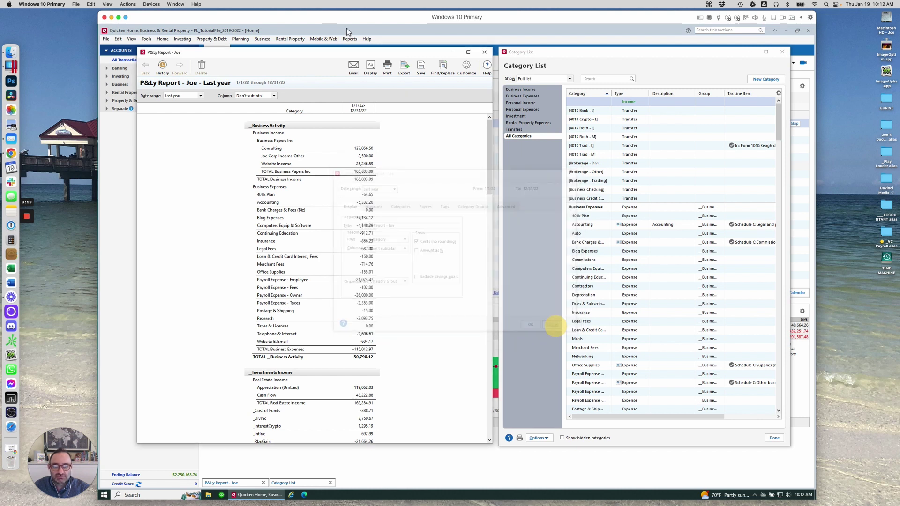
left_click(349, 40)
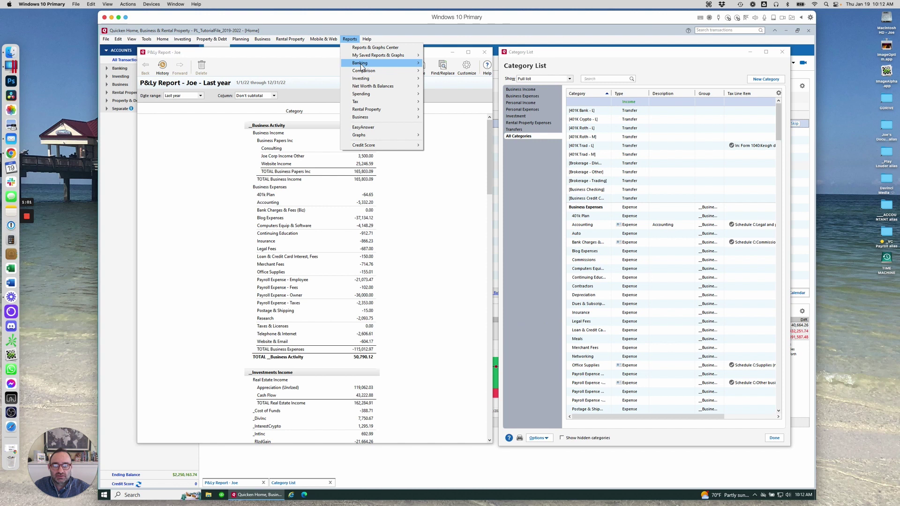
mouse_move(384, 63)
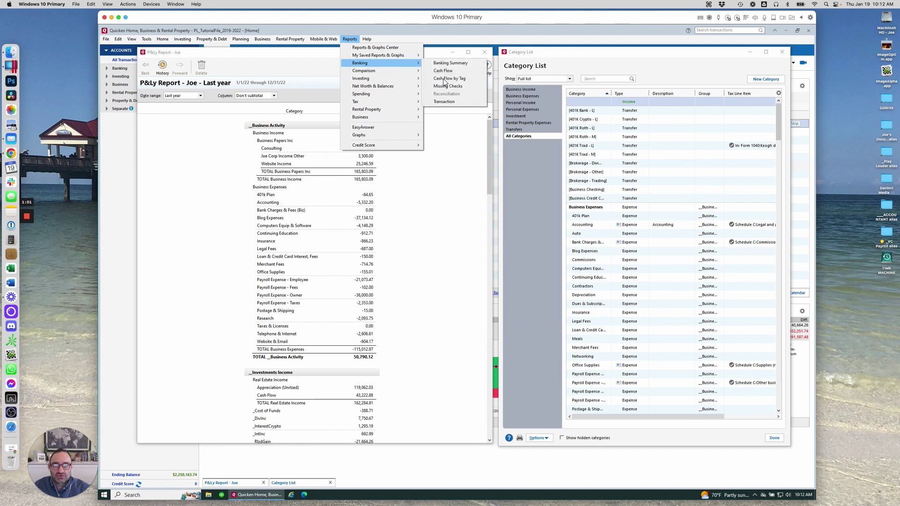
left_click(383, 29)
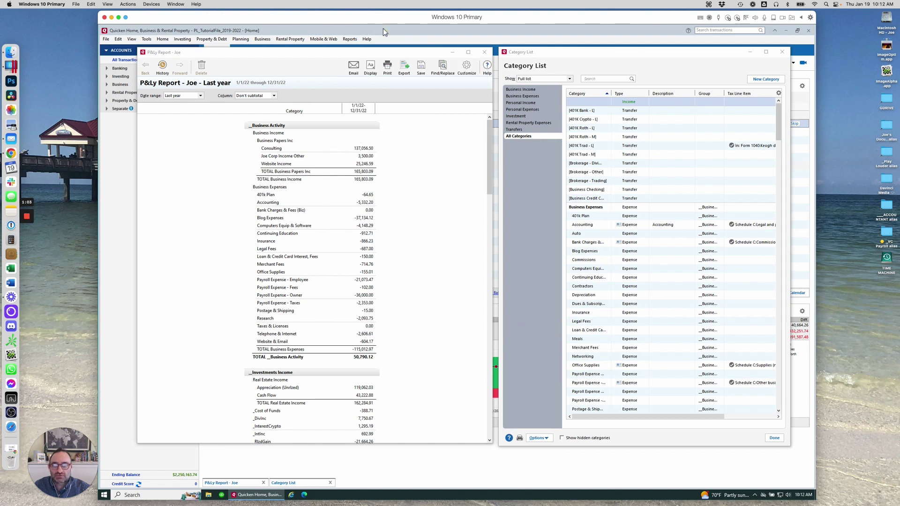
- Reorganize the P&L report by Income & Expense
left_click(462, 75)
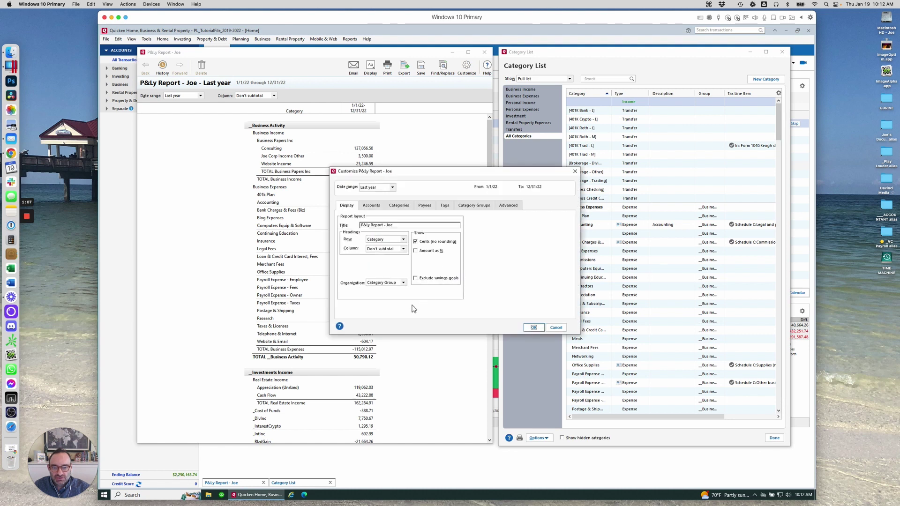
left_click(387, 283)
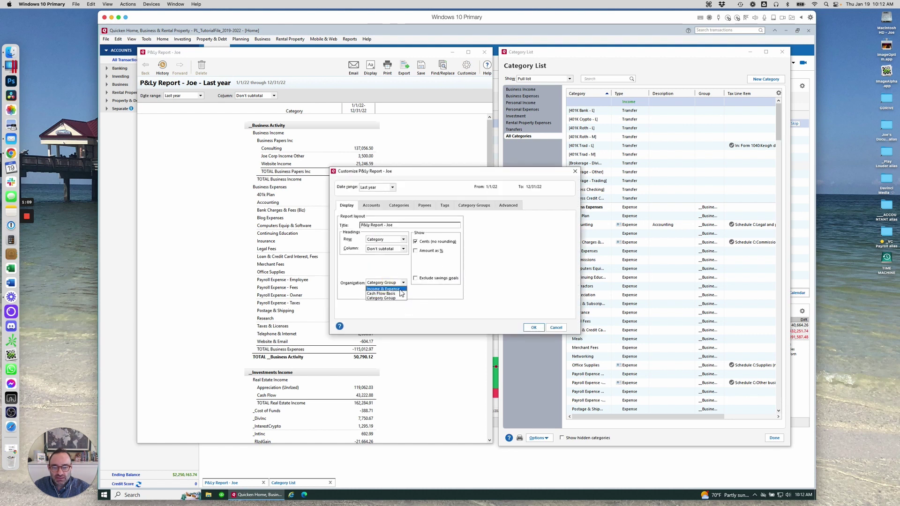
left_click(400, 289)
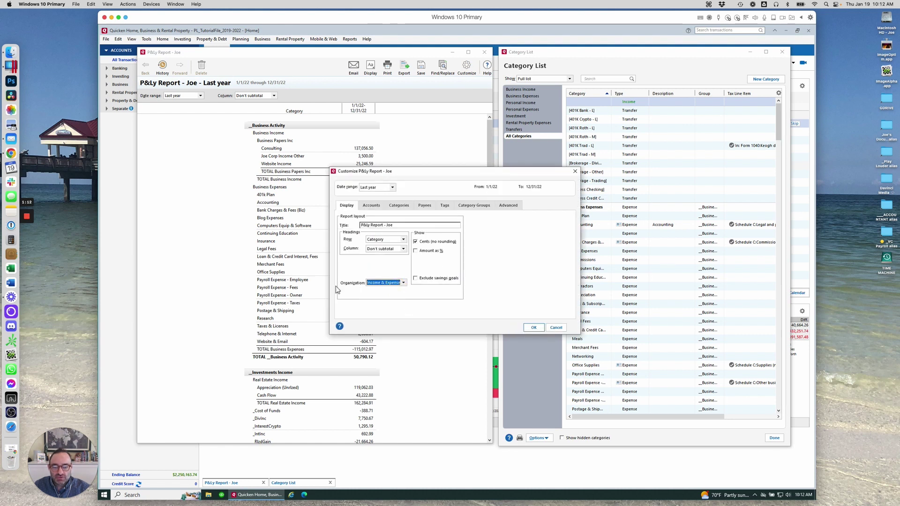
left_click(533, 328)
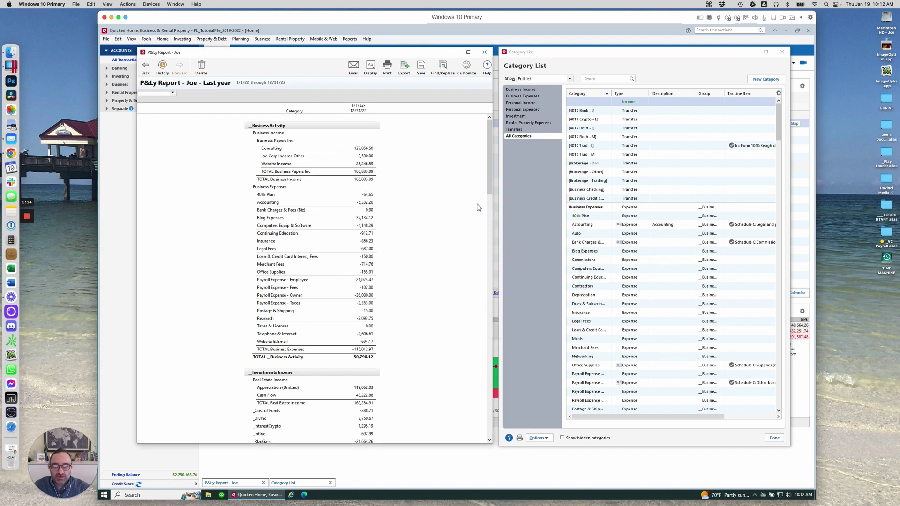
- Switch the report organization to Cash Flow Basis and widen the Category column
left_click(466, 67)
left_click(398, 283)
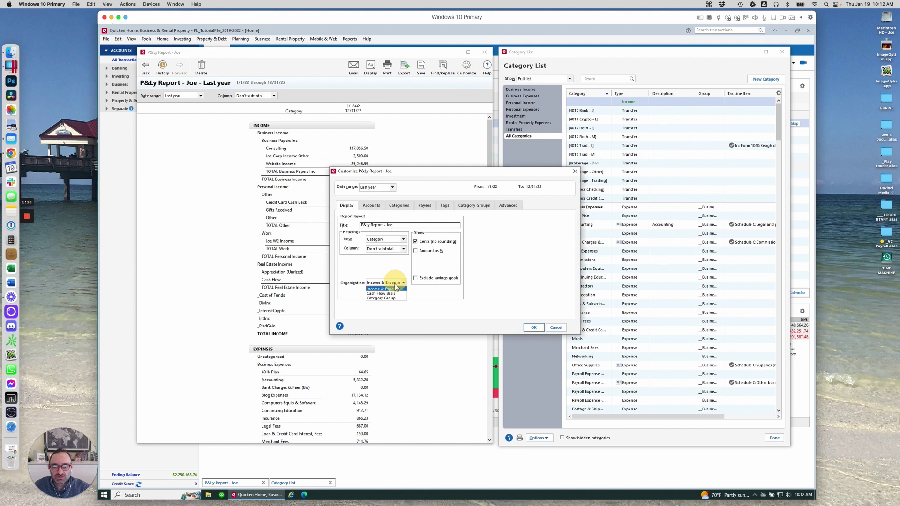
left_click(391, 294)
left_click(533, 327)
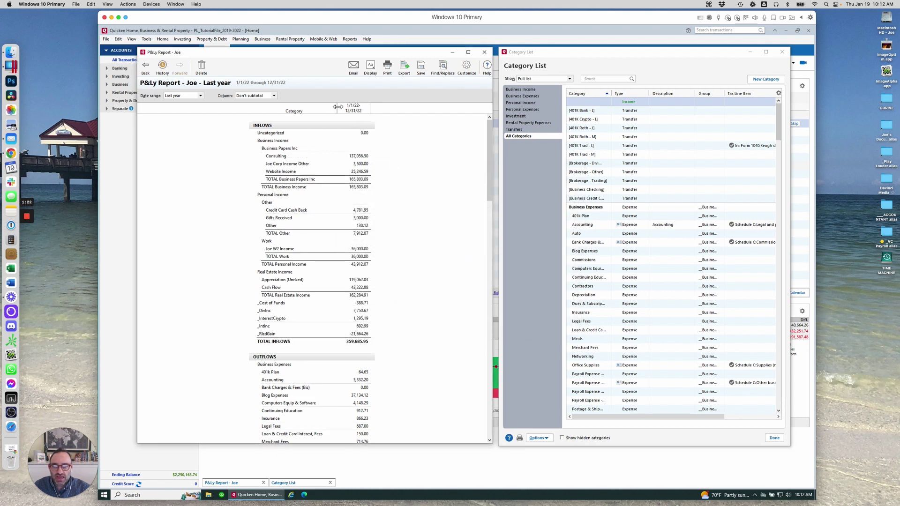
left_click_drag(338, 108, 366, 107)
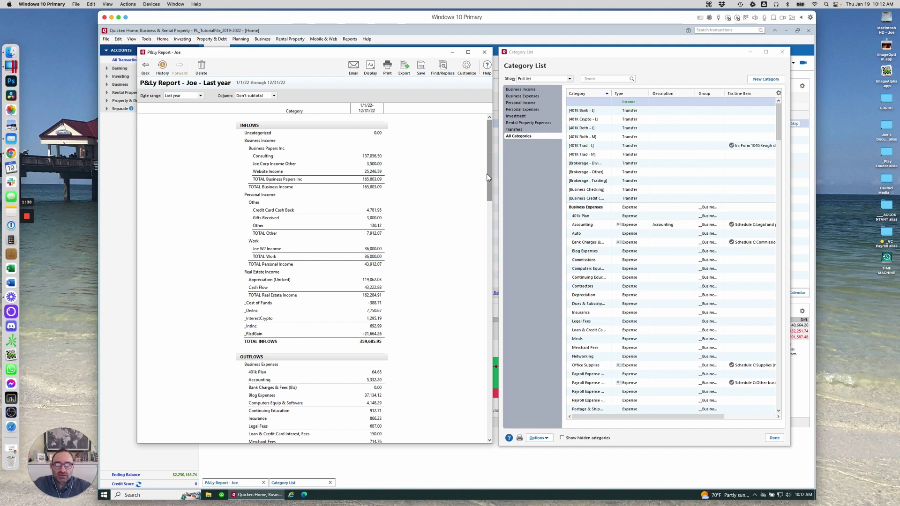
- Set the P&L report organization back to Category Group
left_click(469, 71)
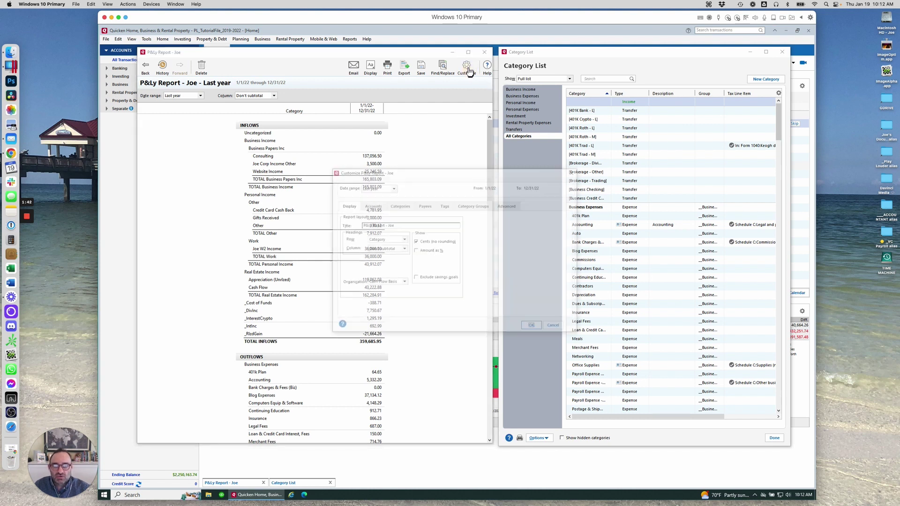
left_click(403, 284)
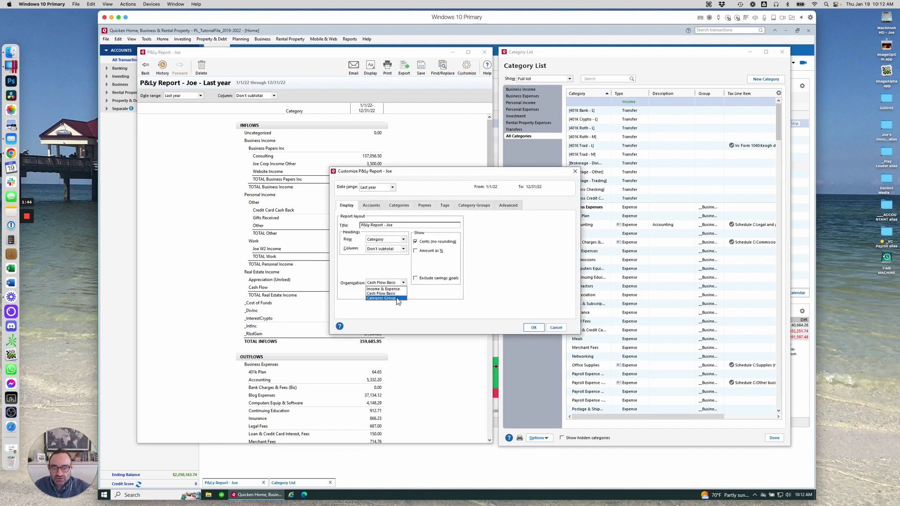
left_click(381, 293)
left_click(533, 327)
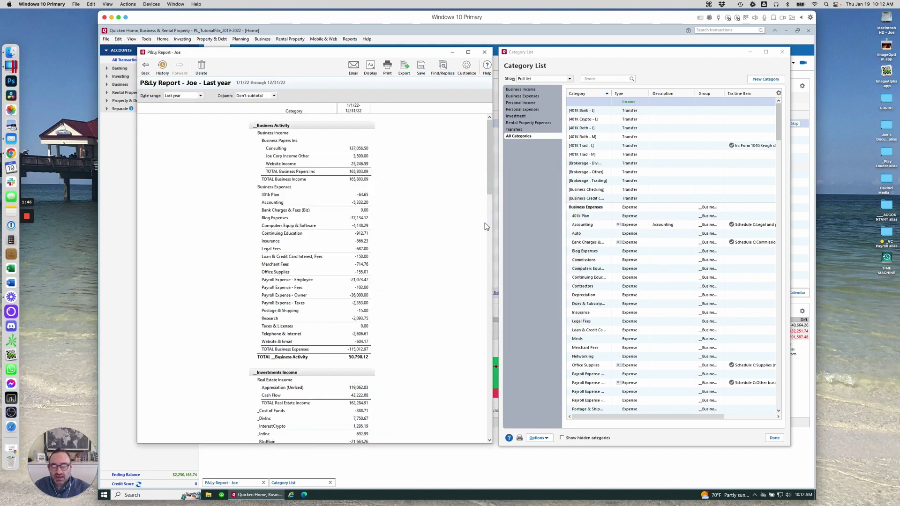
- Widen the Category column and scroll through Investments, Personal Income, Taxes and Personal Expense, back to the top
left_click_drag(338, 110, 355, 111)
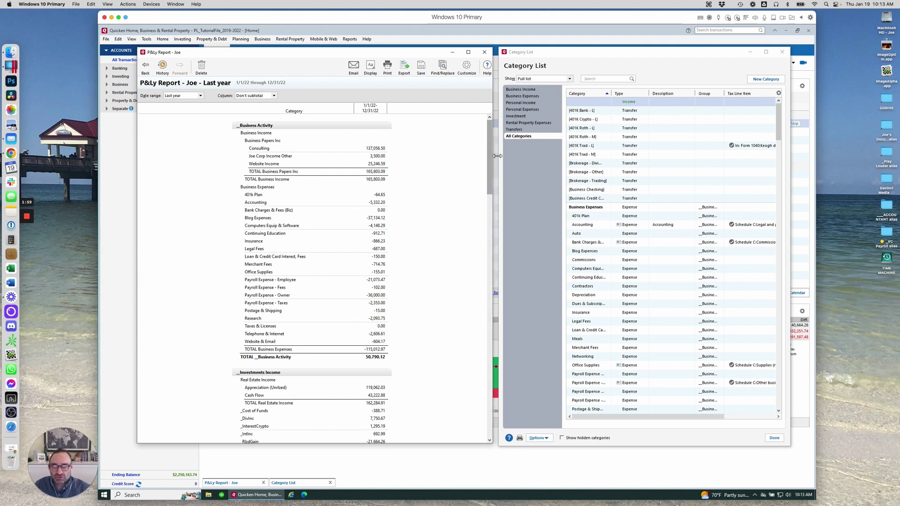
left_click_drag(489, 153, 488, 119)
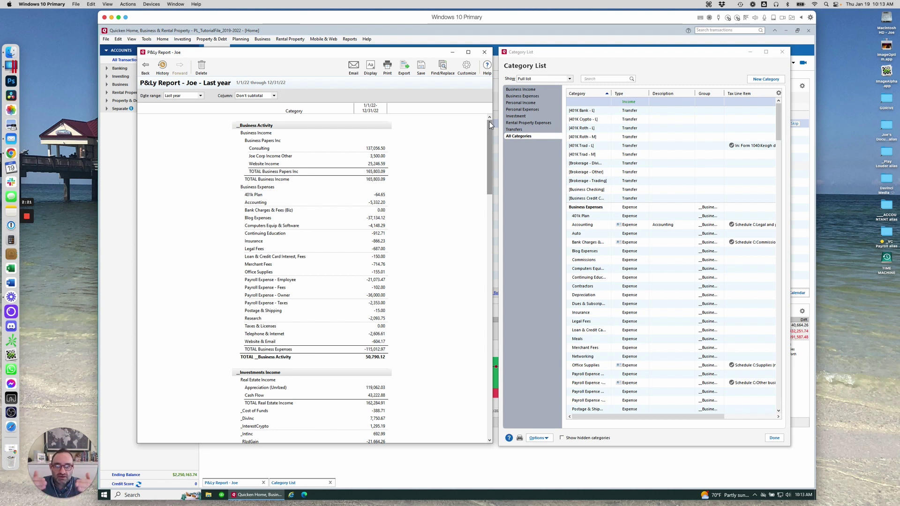
left_click_drag(489, 124, 489, 195)
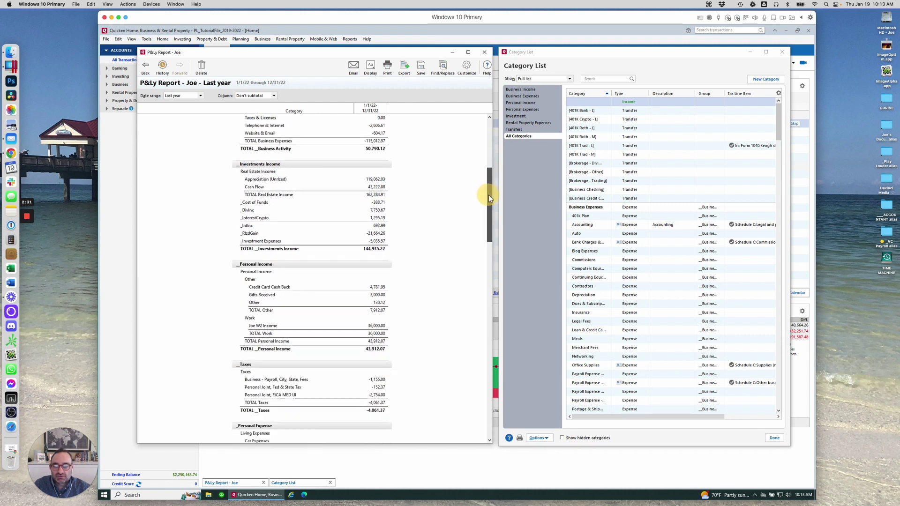
left_click_drag(488, 197, 491, 213)
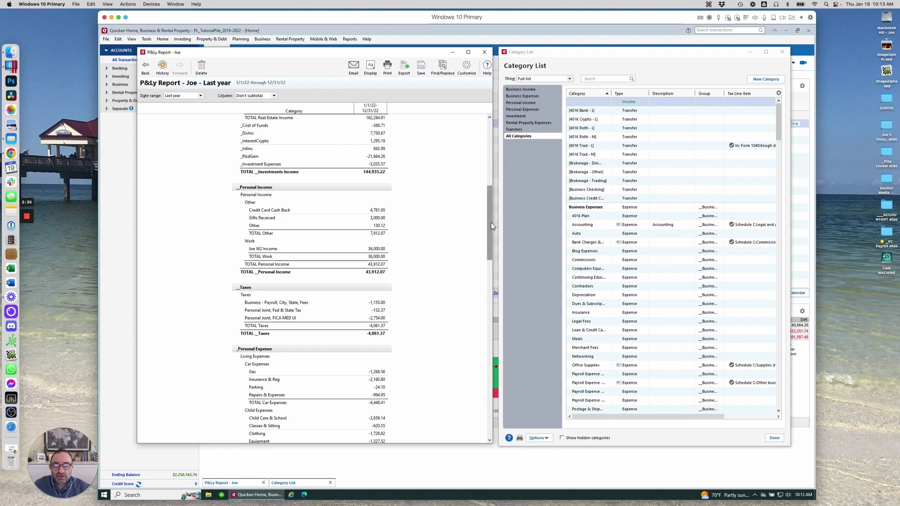
left_click_drag(491, 225, 488, 258)
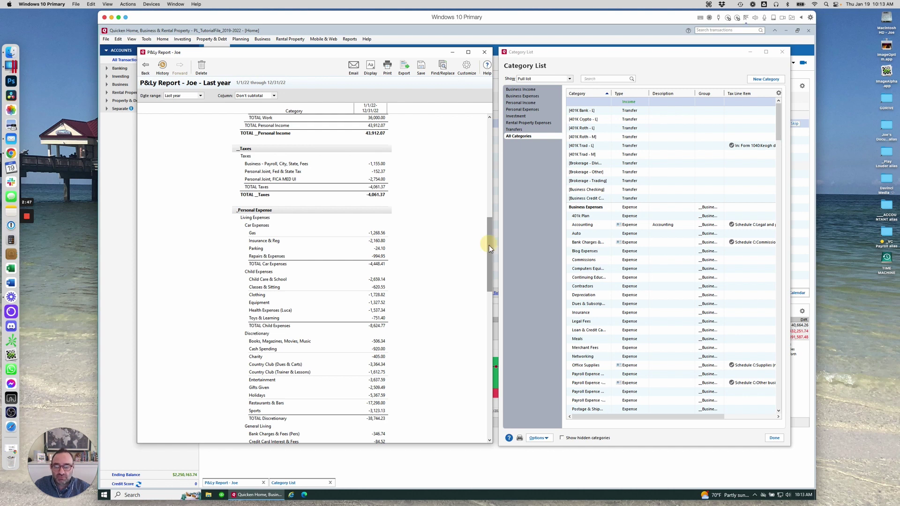
left_click_drag(488, 246, 488, 262)
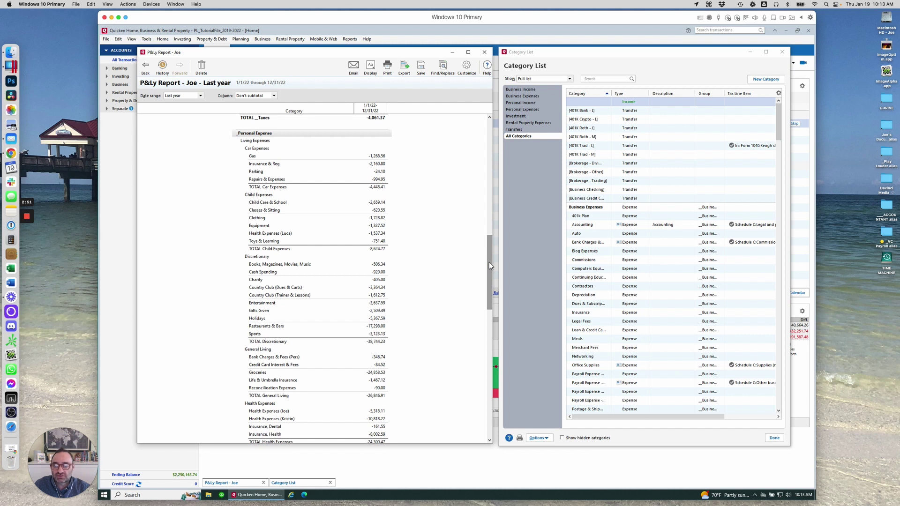
left_click_drag(489, 259, 489, 130)
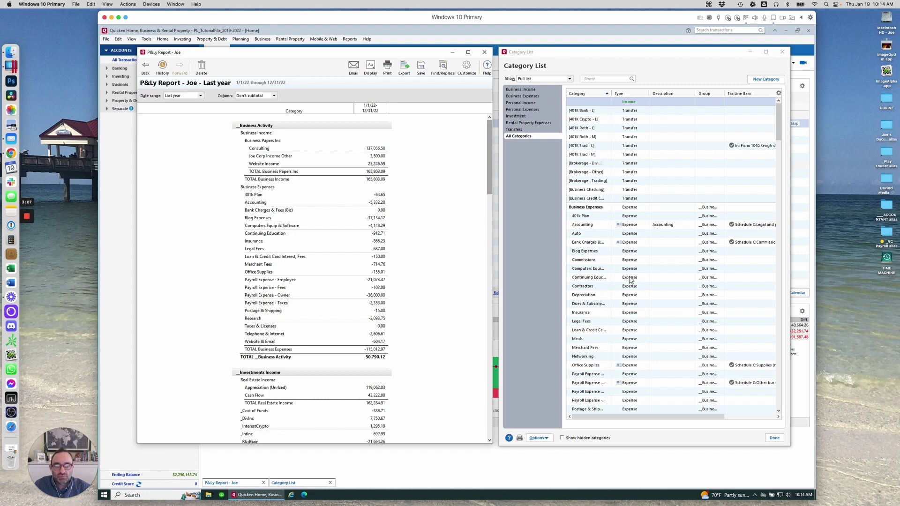
- Widen the Category List's Category column, scroll it to Living Expenses, and scroll the report to Personal Expense
left_click_drag(612, 92, 642, 92)
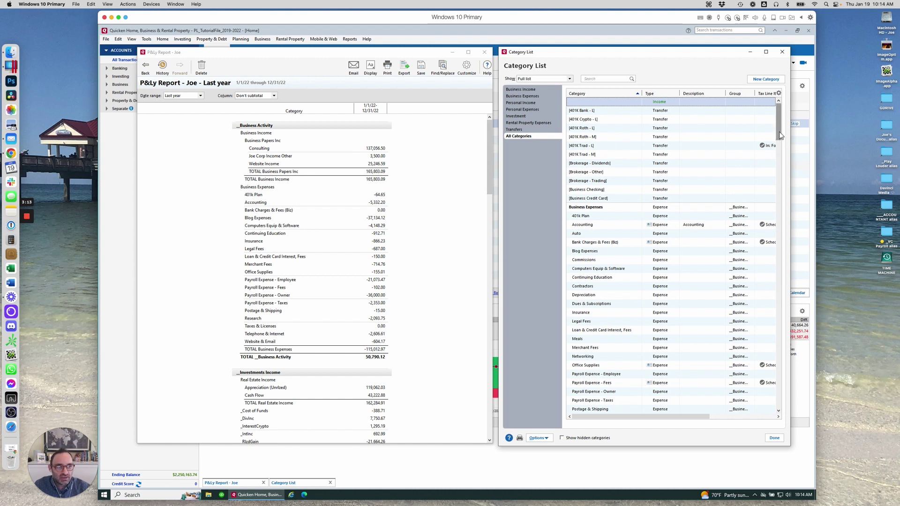
left_click_drag(779, 136, 780, 142)
scroll(780, 142, "down", 1)
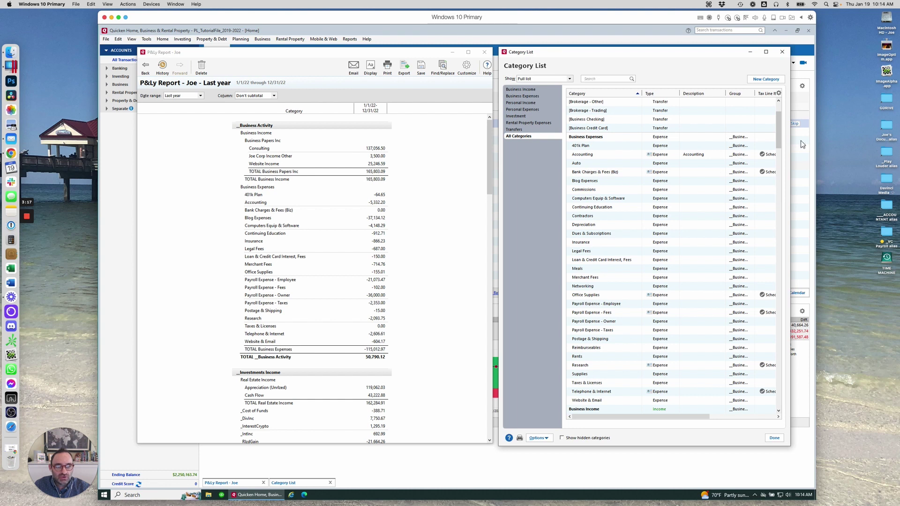
left_click_drag(778, 138, 780, 165)
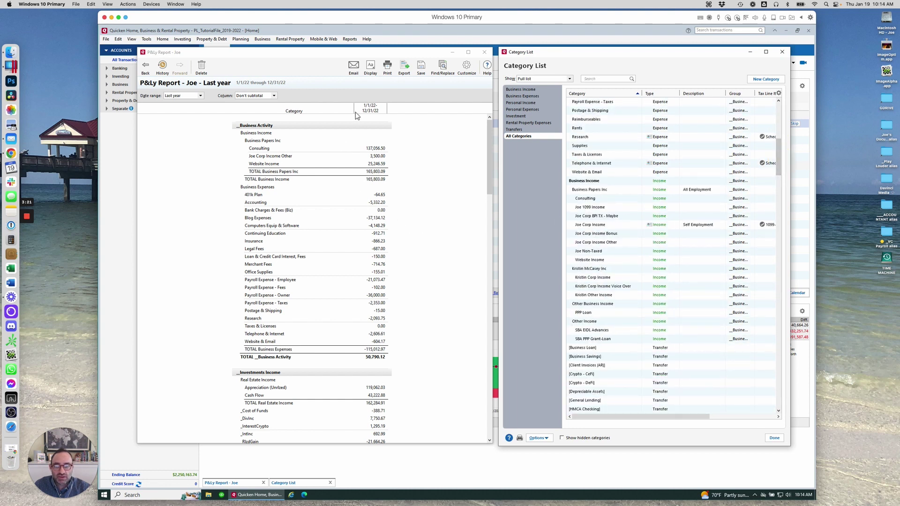
left_click_drag(490, 155, 490, 269)
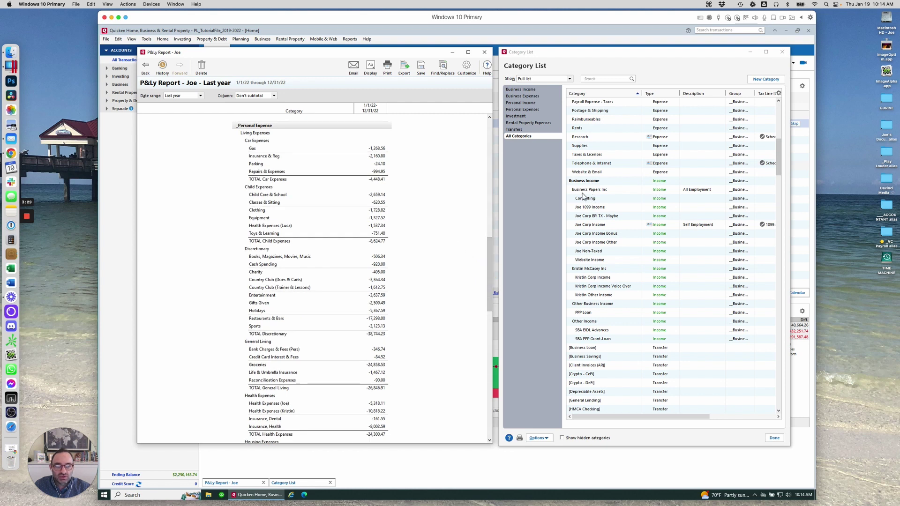
left_click_drag(781, 164, 779, 207)
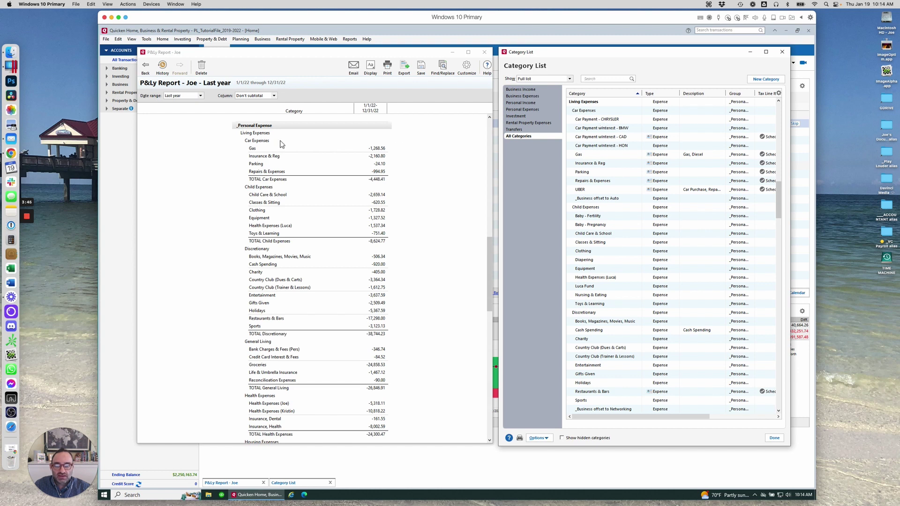
left_click(588, 103)
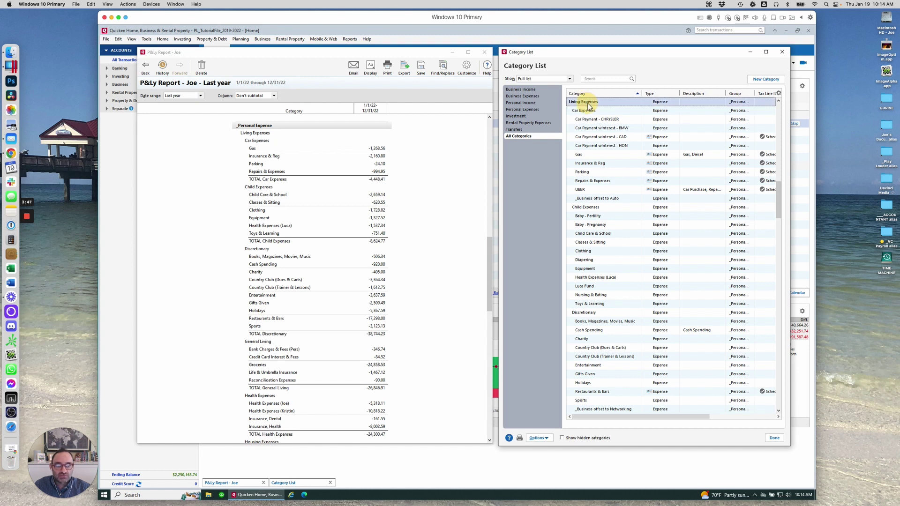
left_click(588, 112)
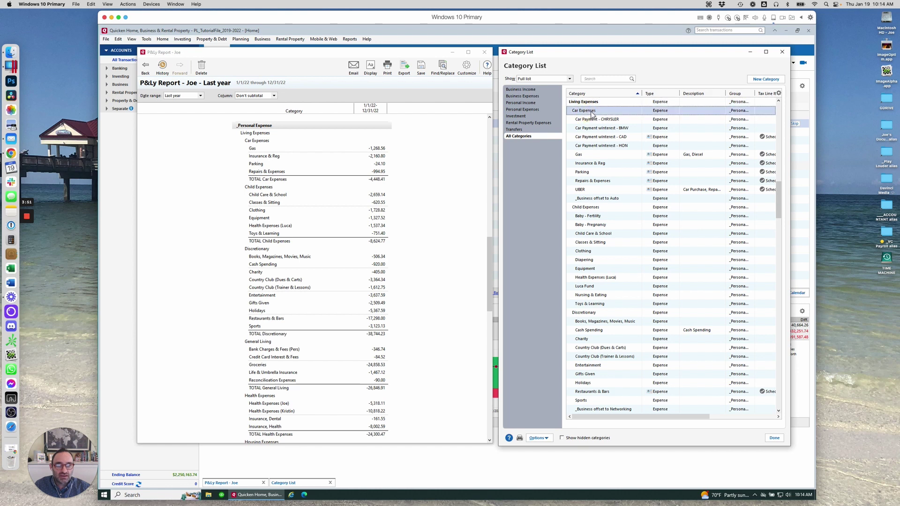
left_click(593, 120)
left_click(595, 128)
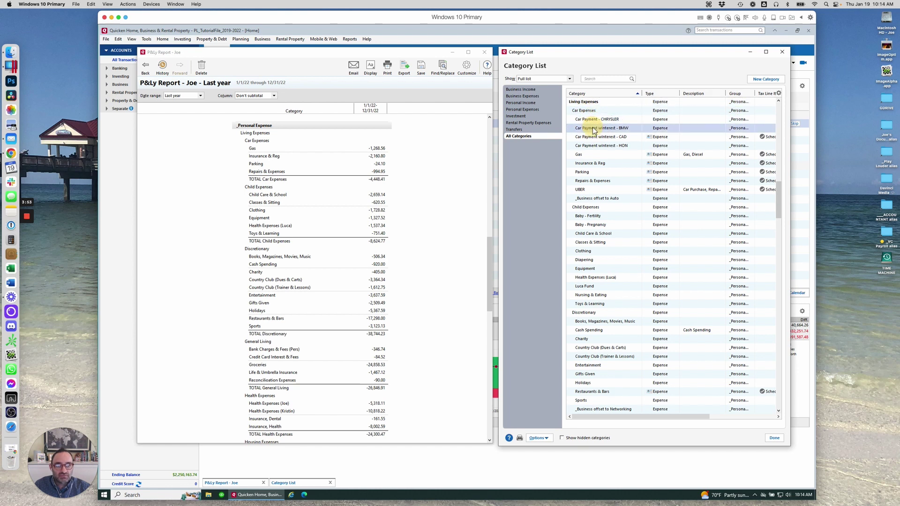
left_click(598, 137)
left_click(592, 146)
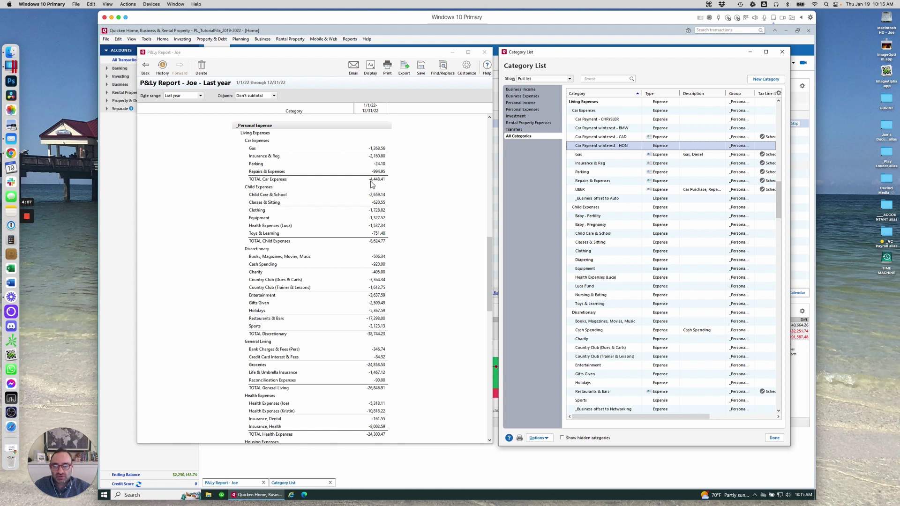
left_click_drag(488, 268, 490, 321)
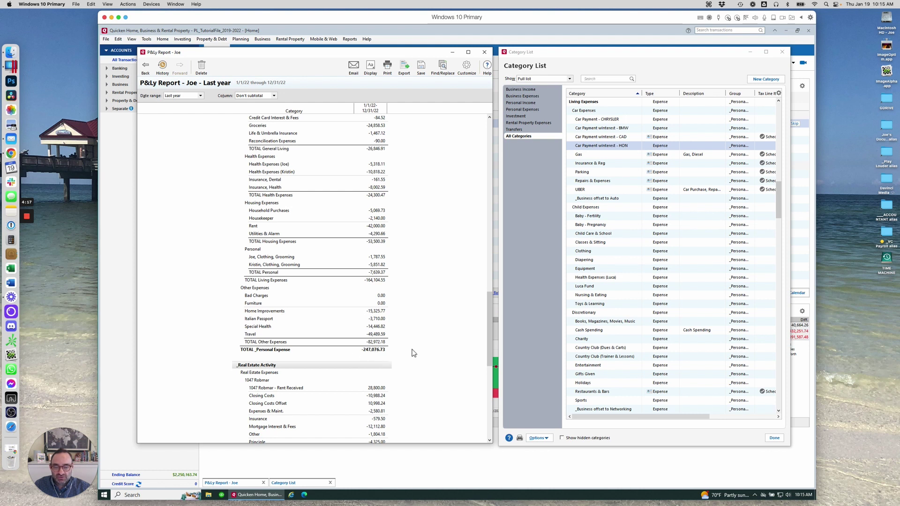
left_click_drag(487, 326, 487, 128)
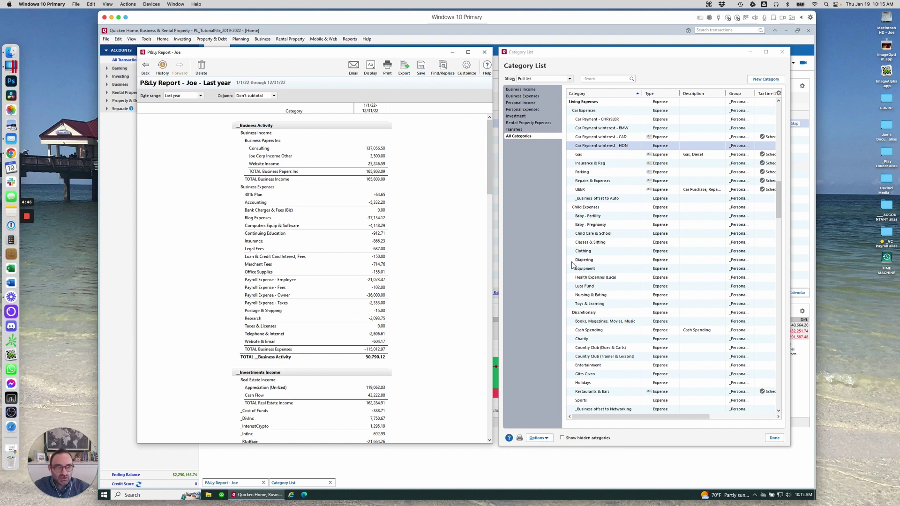
left_click(544, 441)
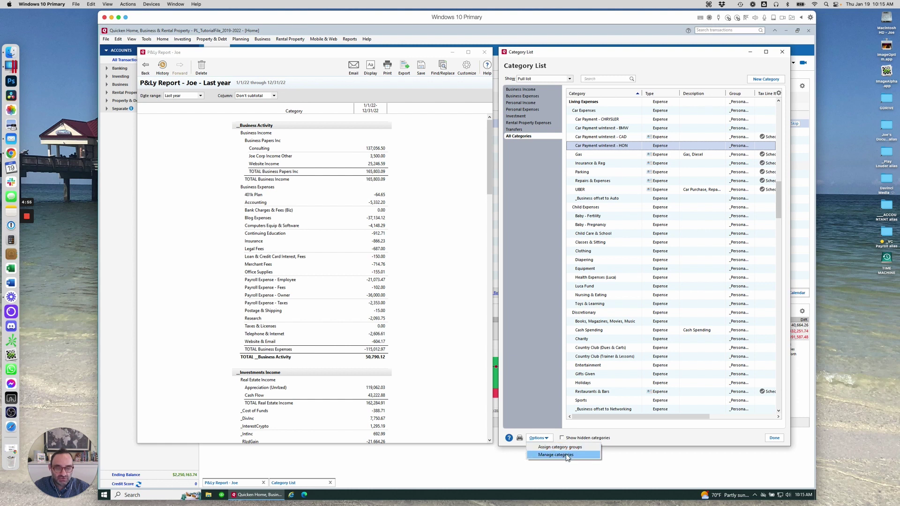
left_click(557, 455)
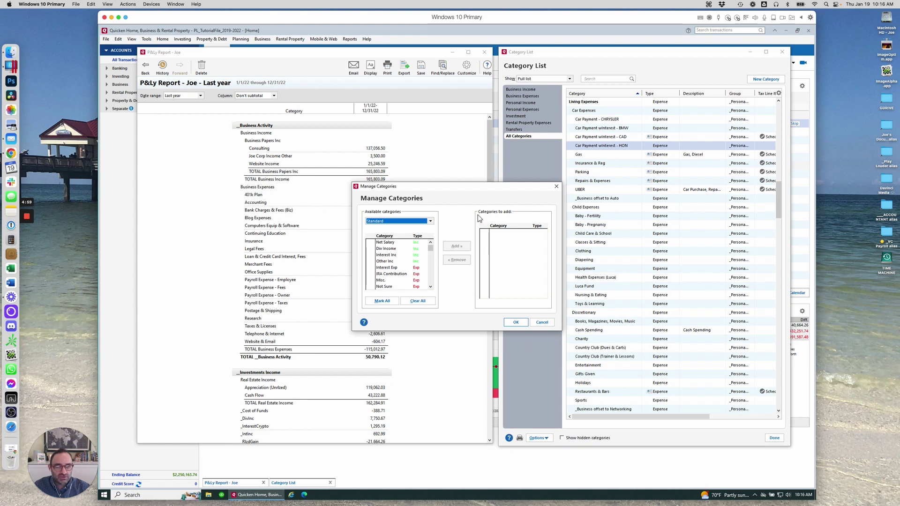
left_click(556, 186)
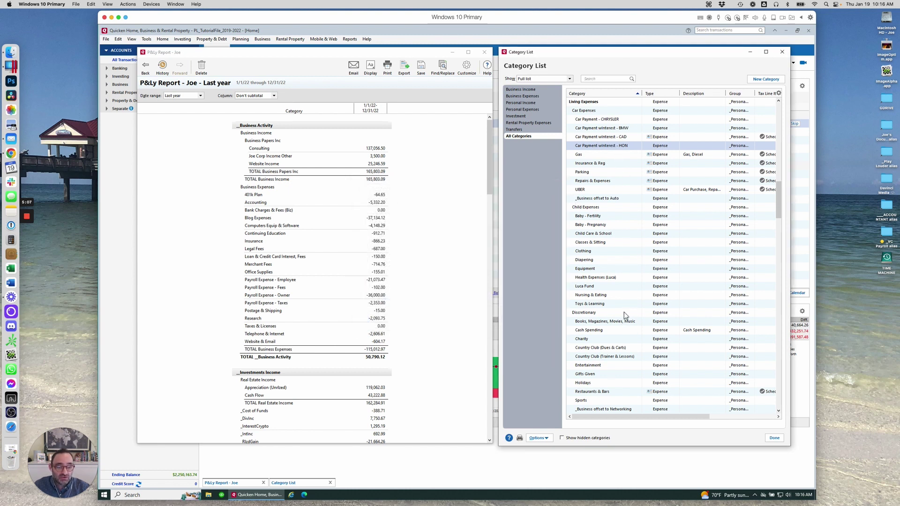
- Open Assign Category Groups from Options, move it to the right, and show the Custom Category Groups list
left_click(542, 440)
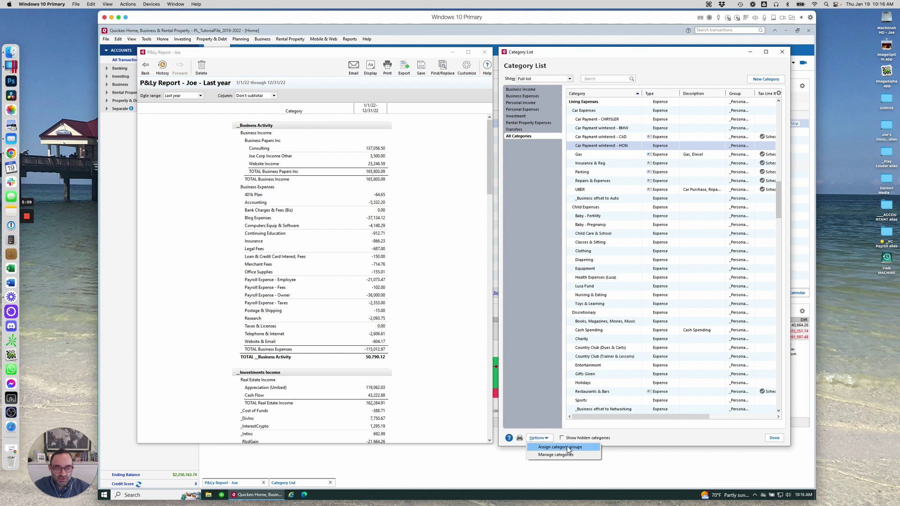
left_click(562, 447)
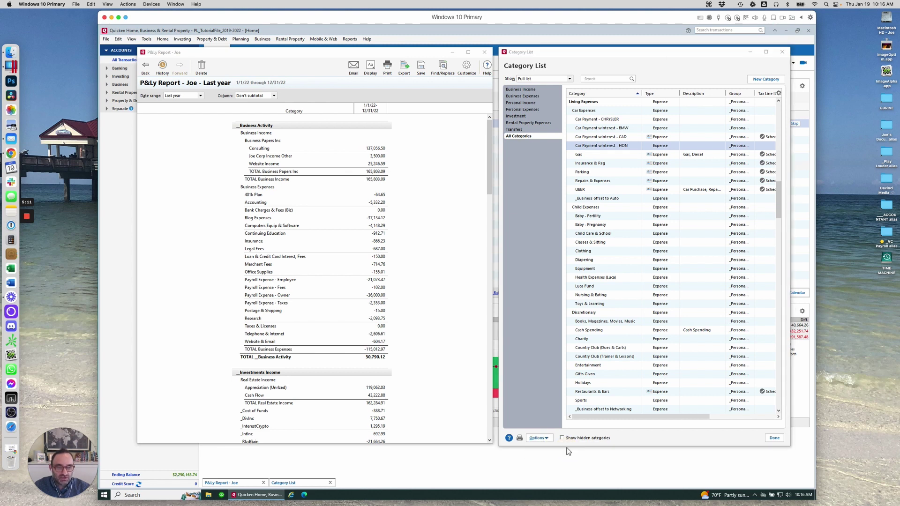
left_click_drag(503, 174, 733, 225)
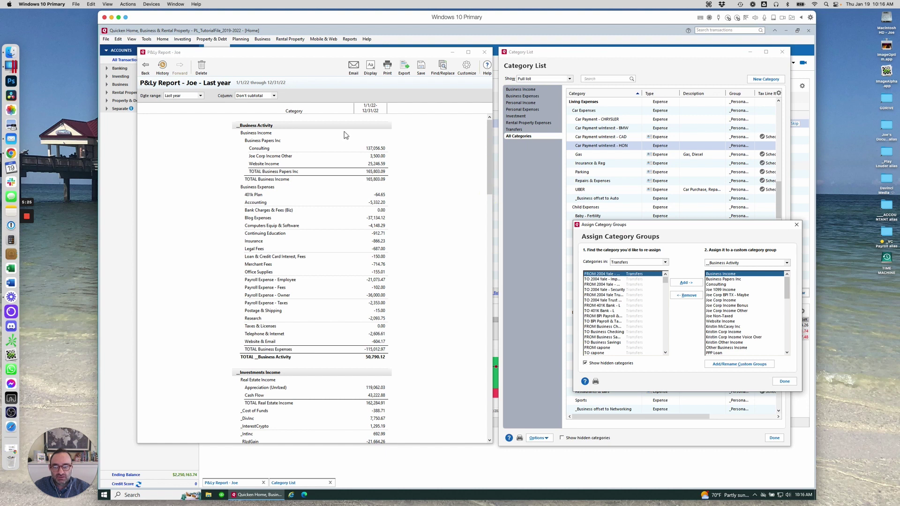
left_click(751, 369)
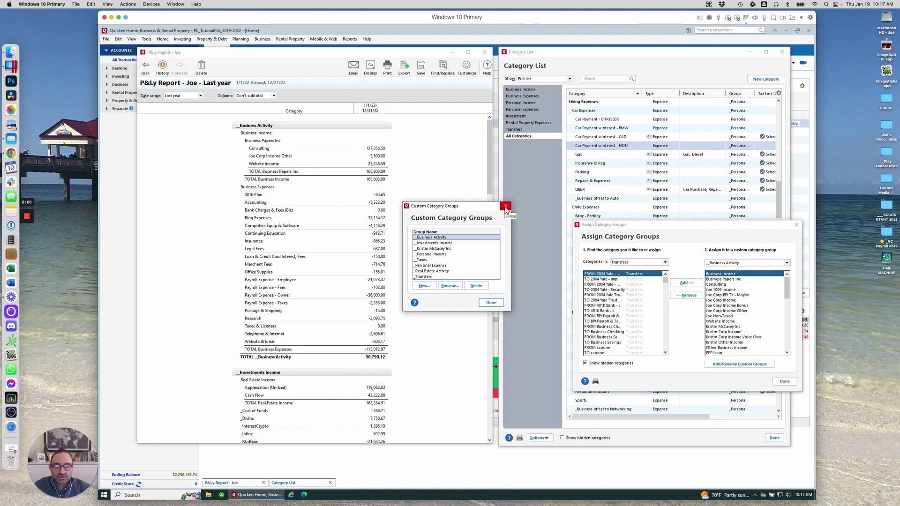
- Close the Custom Category Groups list and look over the browsable category group choices
left_click(505, 207)
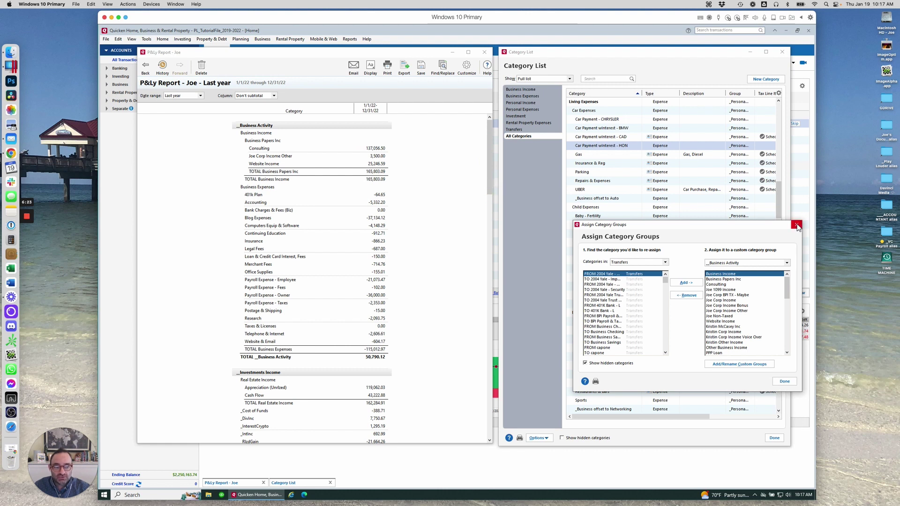
left_click(736, 364)
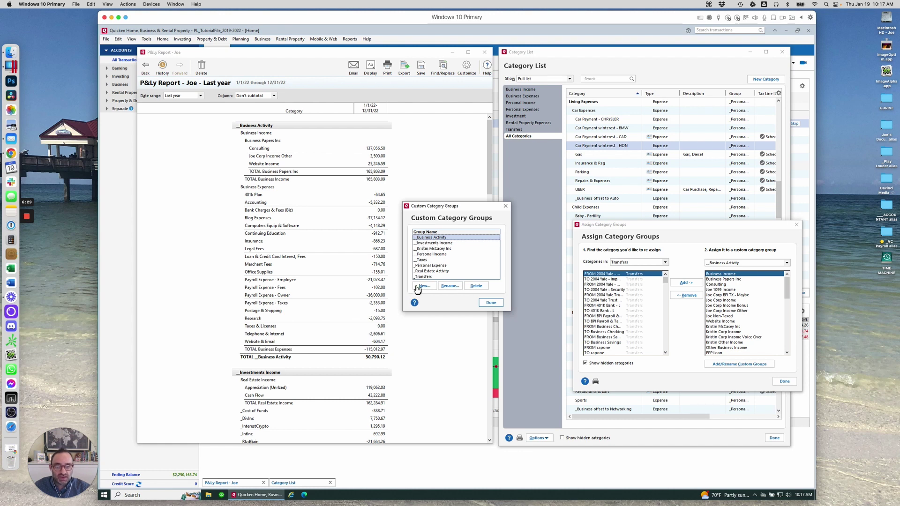
left_click(505, 206)
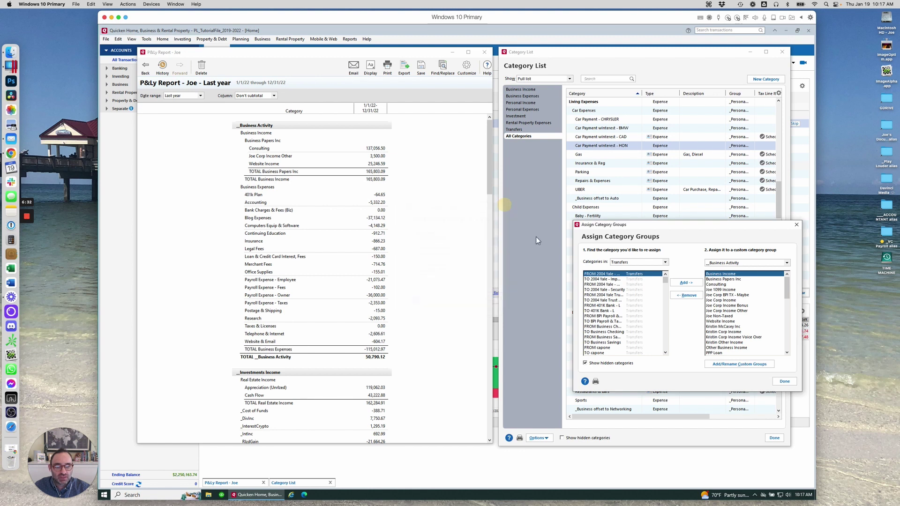
left_click(665, 263)
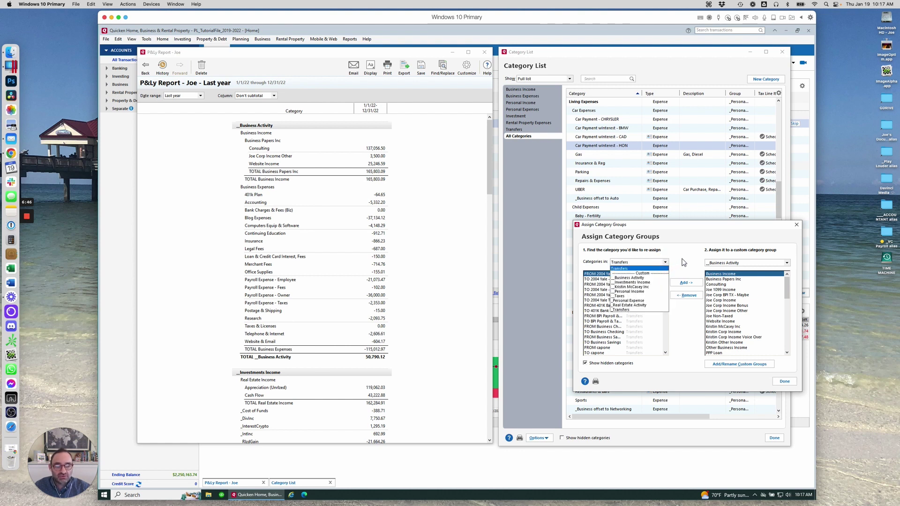
left_click(684, 262)
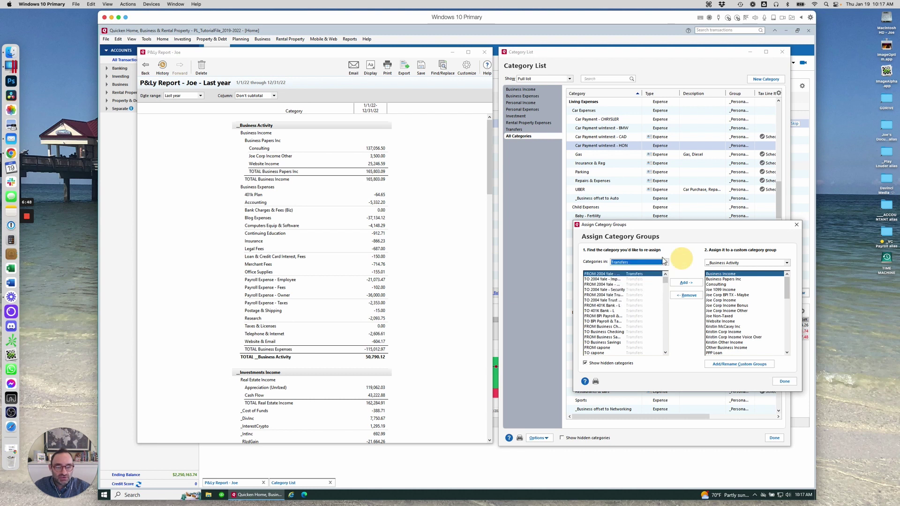
- Browse the _Business Activity group's categories and reopen the Custom Category Groups list
left_click(665, 263)
left_click(649, 277)
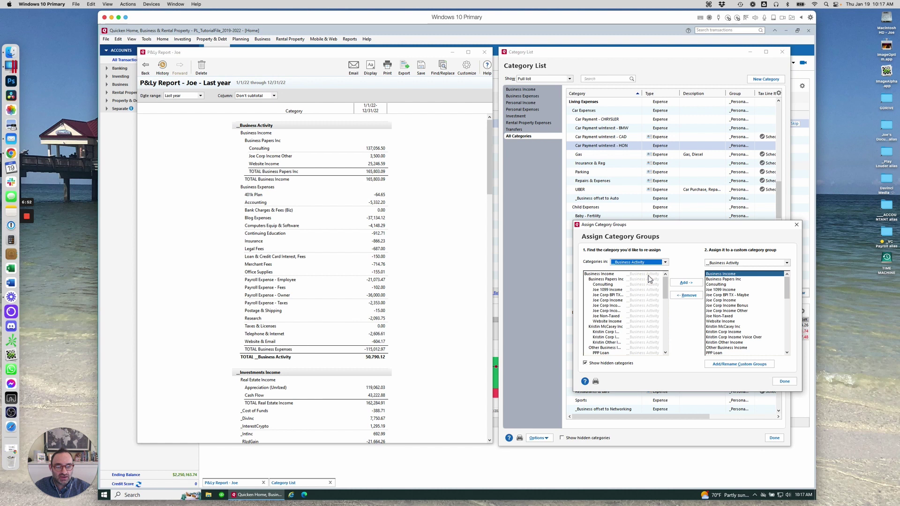
left_click_drag(665, 291, 658, 267)
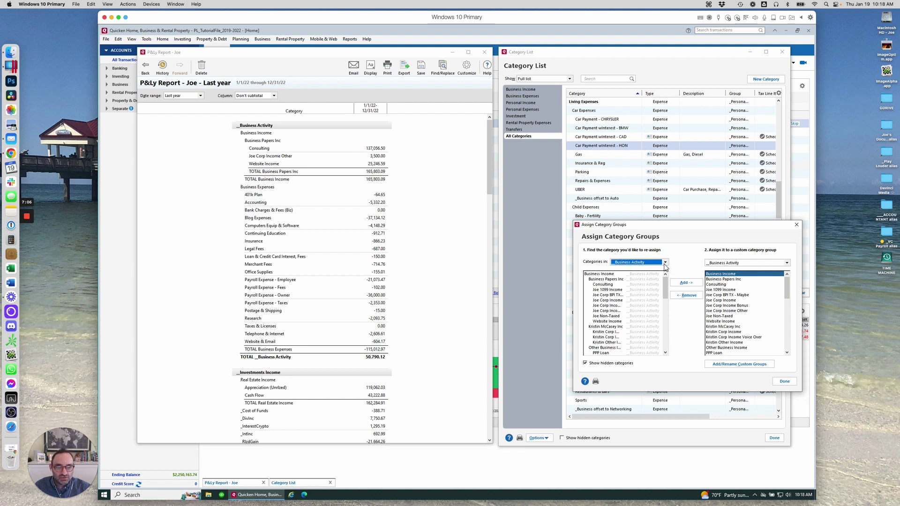
left_click(665, 264)
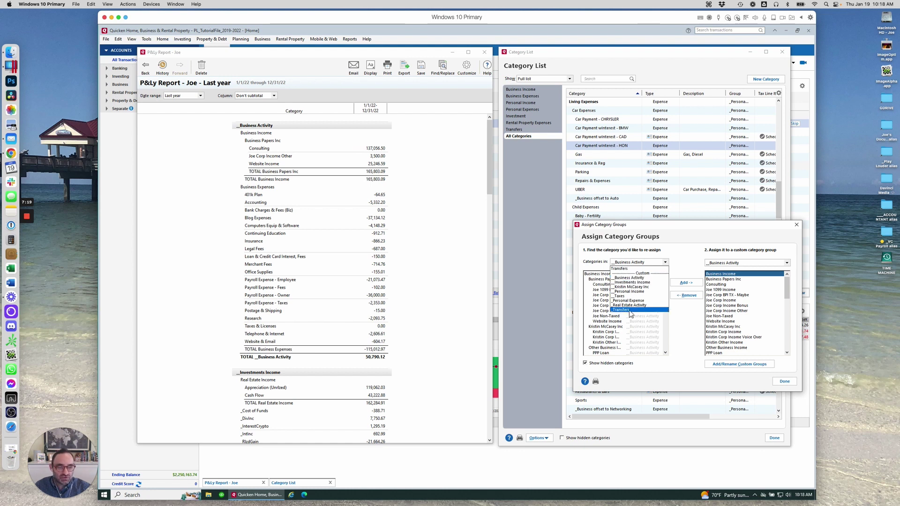
left_click(630, 278)
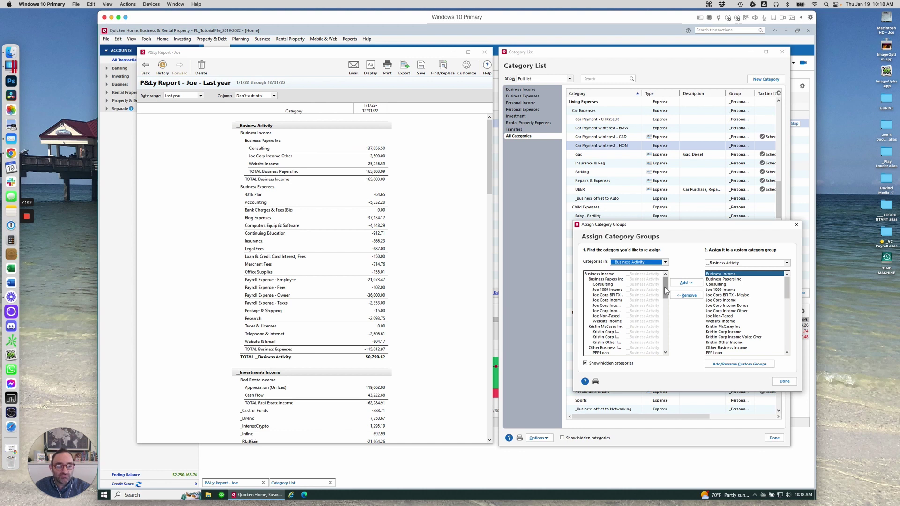
left_click(733, 368)
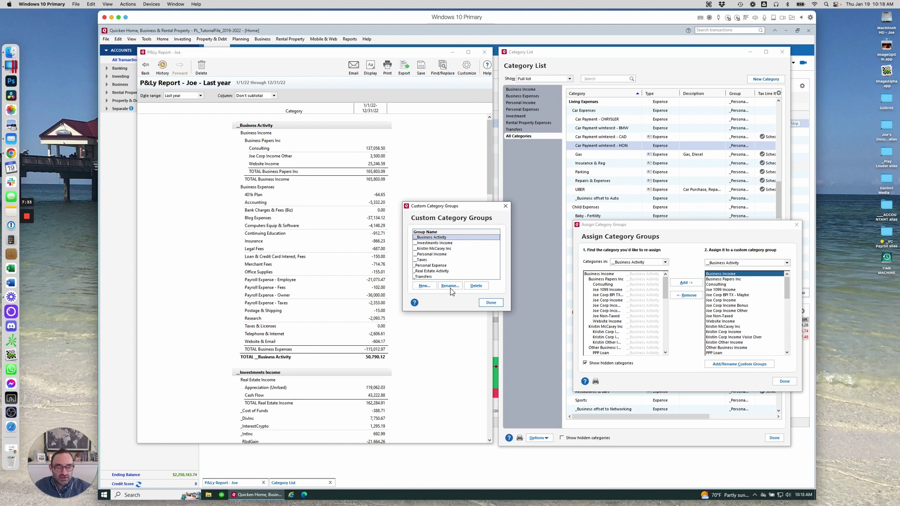
- Select Business Income under _Business Activity and close the Custom Category Groups window
left_click(504, 207)
left_click(601, 275)
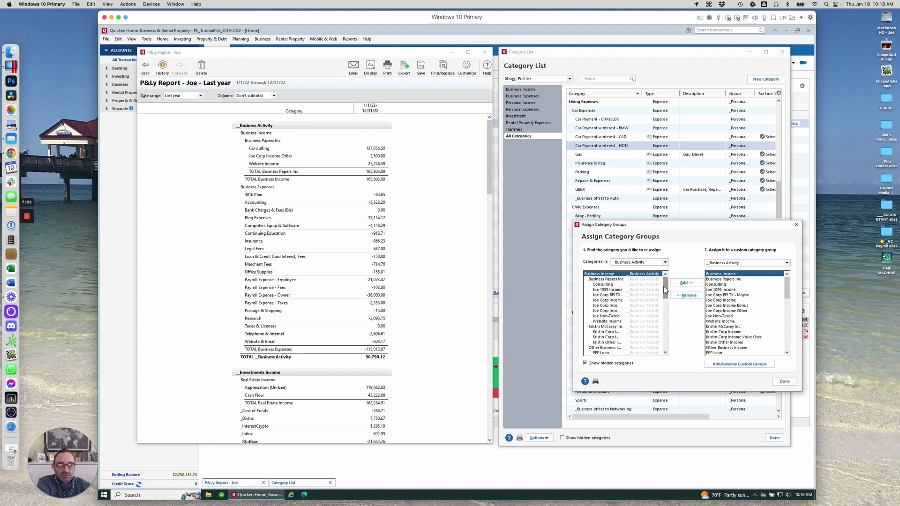
left_click(751, 366)
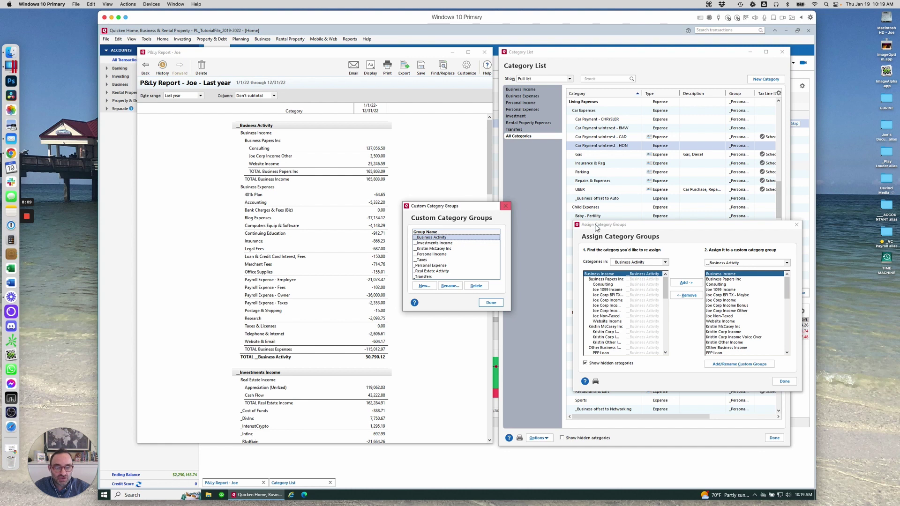
left_click(506, 206)
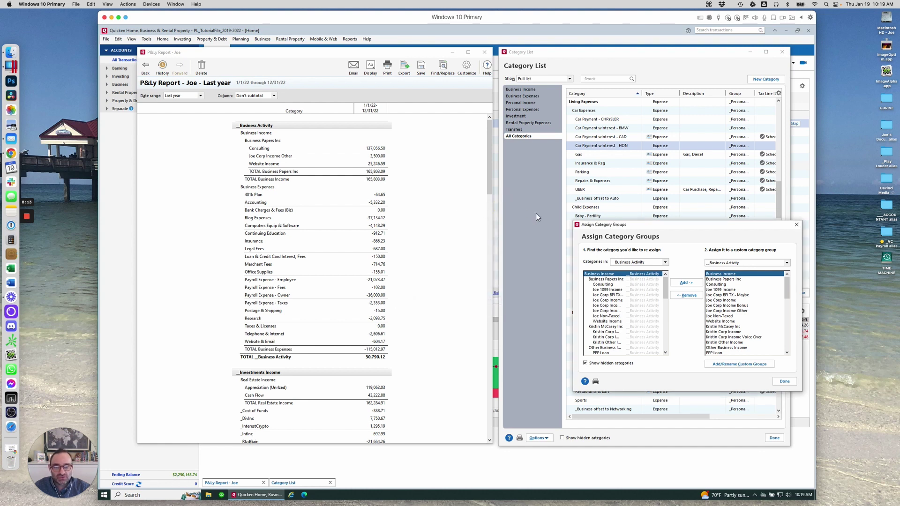
- Close Assign Category Groups and open the PL_TutorialFile_New no Accounts.QDF data file
left_click(797, 226)
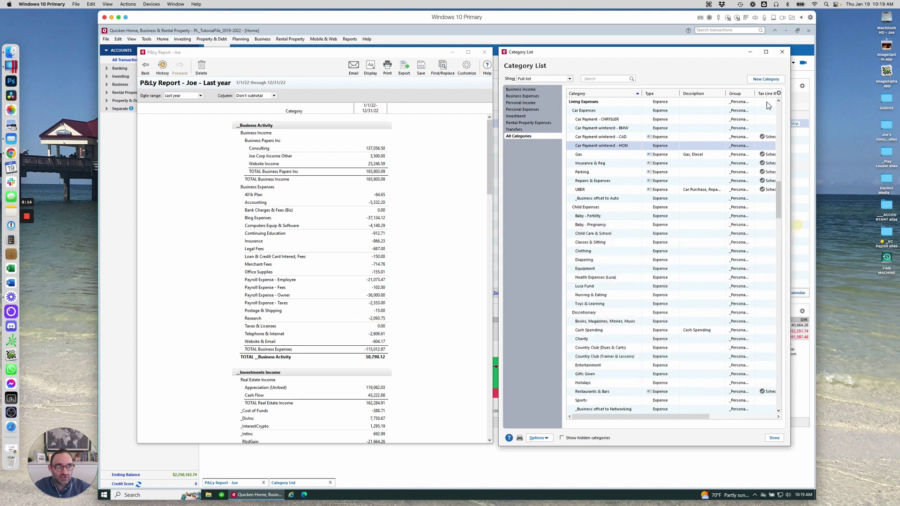
left_click(106, 40)
left_click(123, 54)
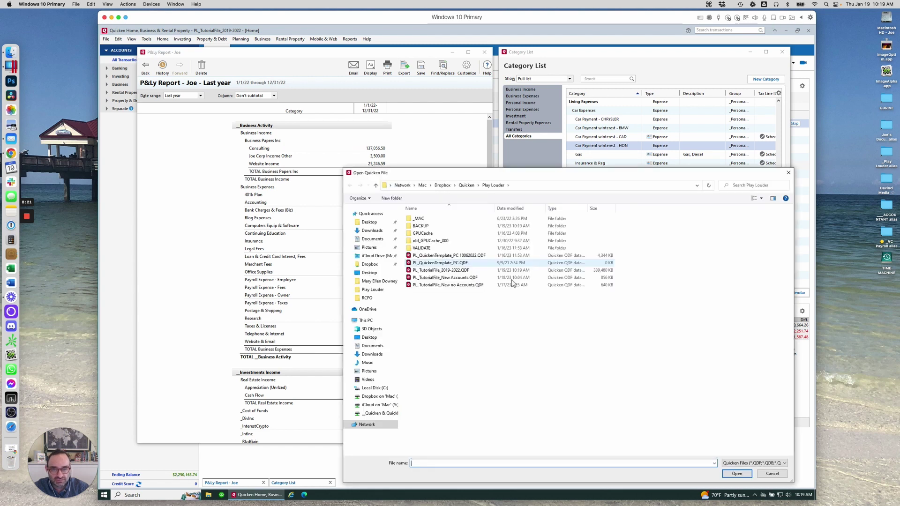
double_click(442, 285)
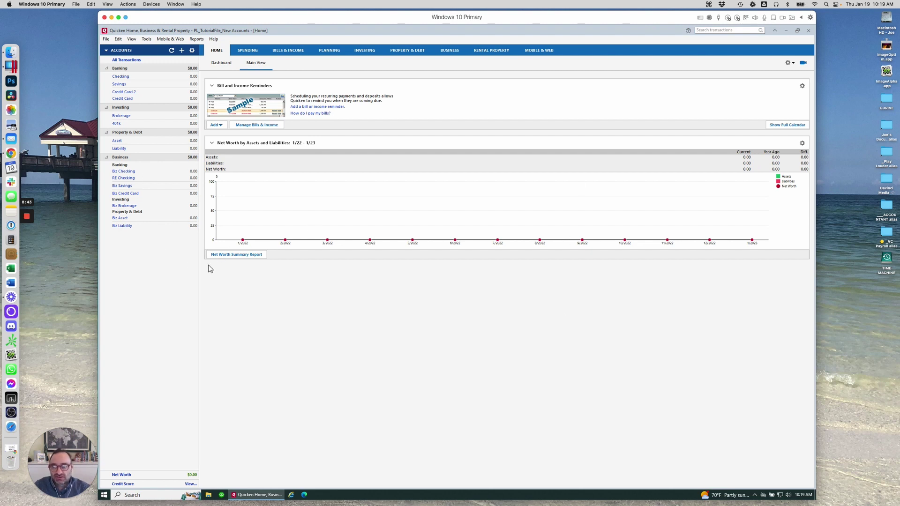
- Run the Banking Cash Flow report for the new file
left_click(196, 39)
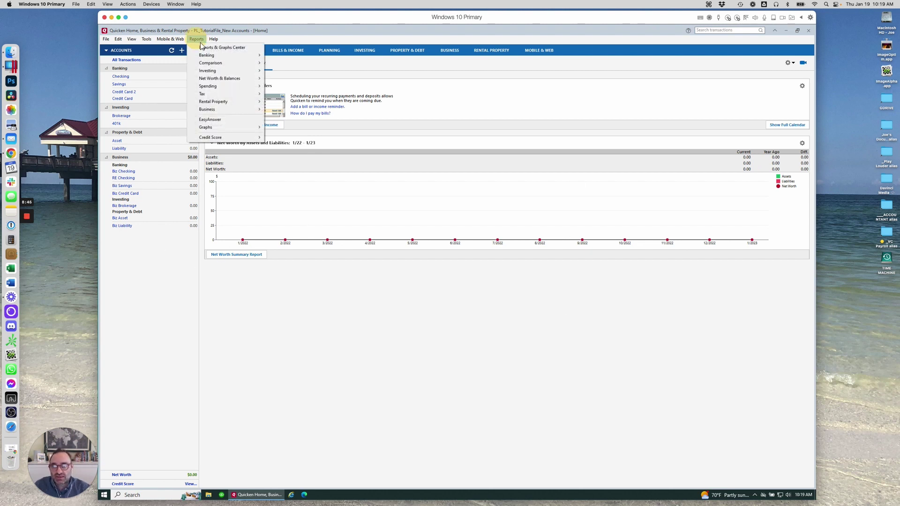
mouse_move(207, 56)
left_click(282, 63)
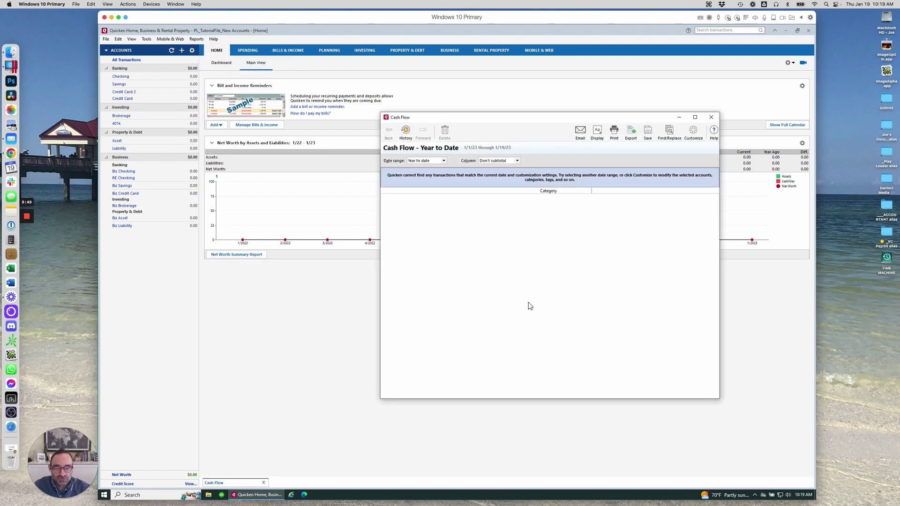
- Open the Category List, move it off the report, enlarge it, and scroll through its categories
left_click(144, 40)
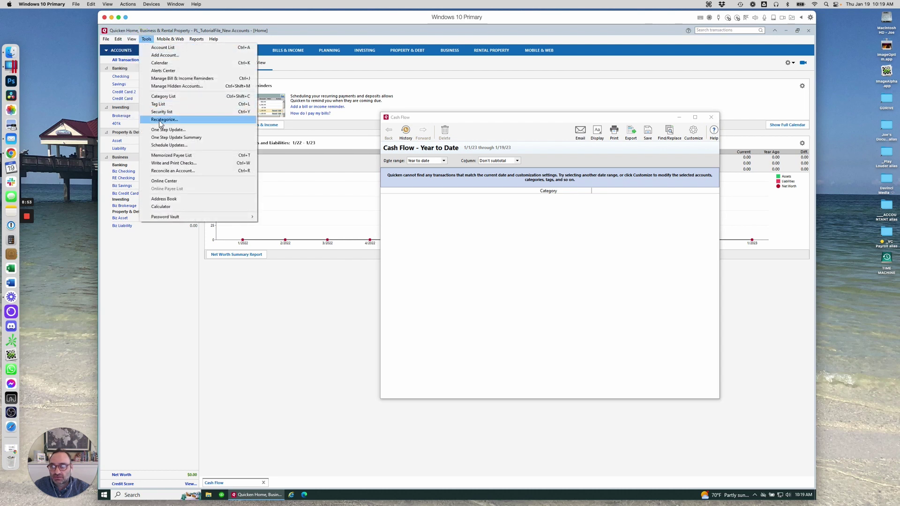
left_click(177, 97)
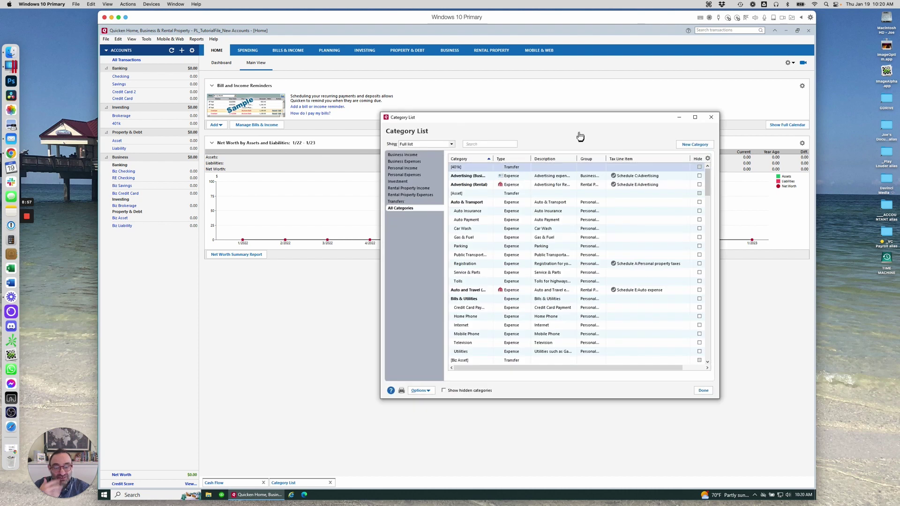
left_click_drag(586, 117, 492, 47)
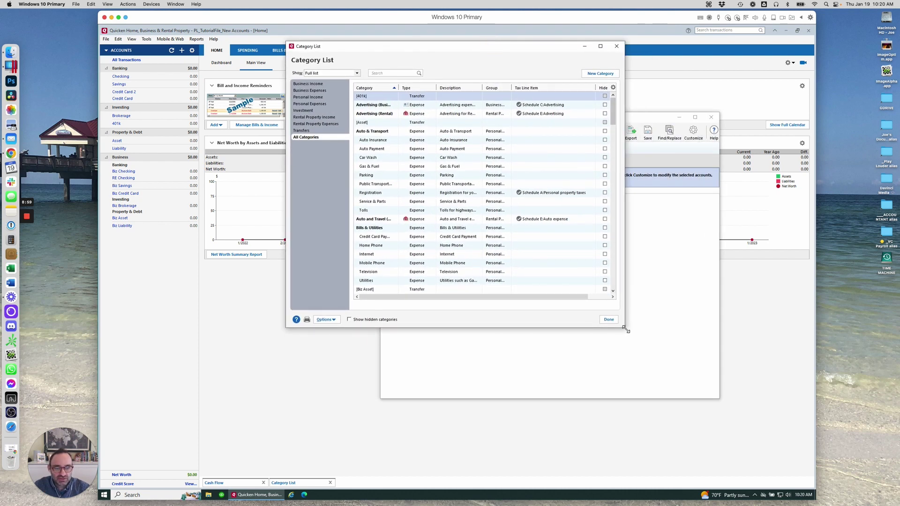
left_click_drag(625, 327, 758, 468)
scroll(745, 171, "down", 1)
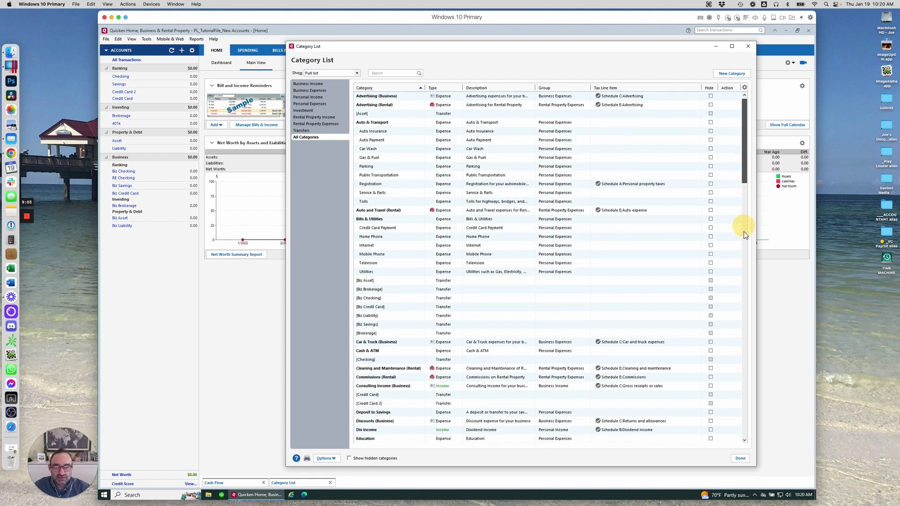
scroll(745, 235, "down", 20)
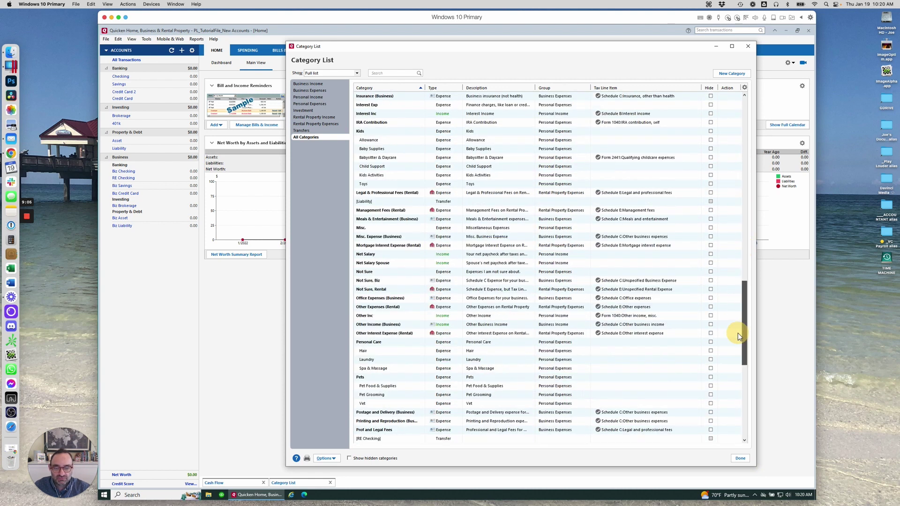
scroll(738, 333, "down", 20)
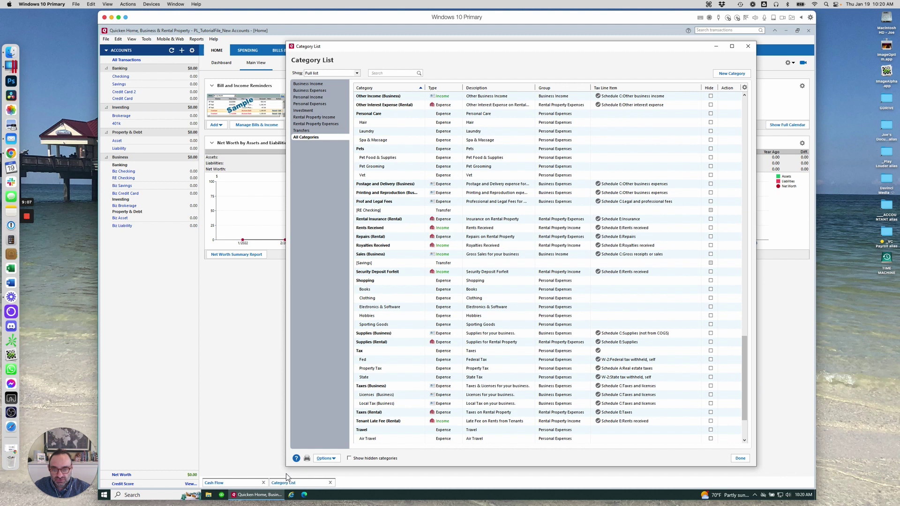
left_click(329, 459)
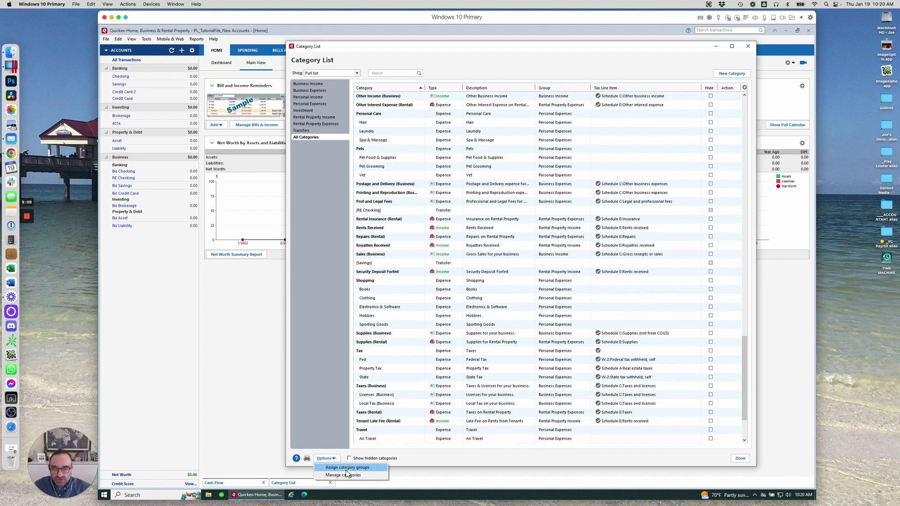
- In Assign Category Groups, create a new custom group named BUSINESS ACTIVITY
left_click(345, 468)
left_click(434, 213)
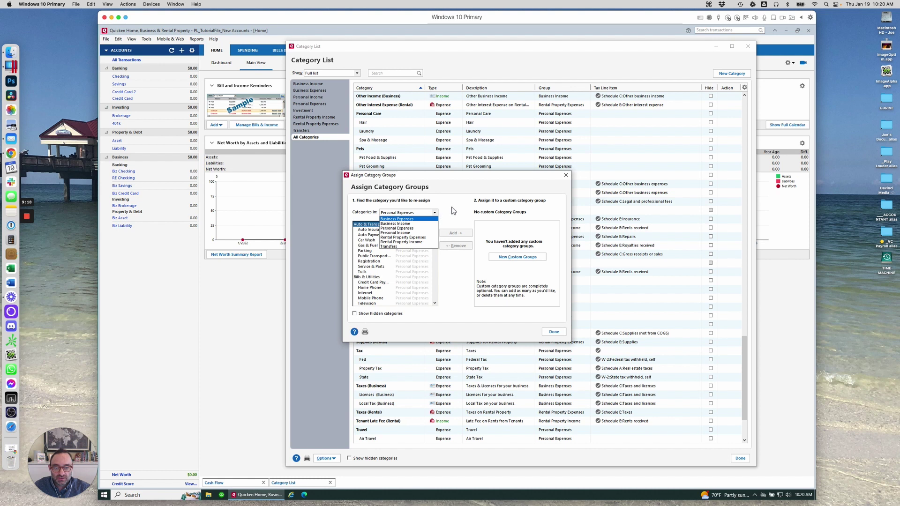
left_click(448, 207)
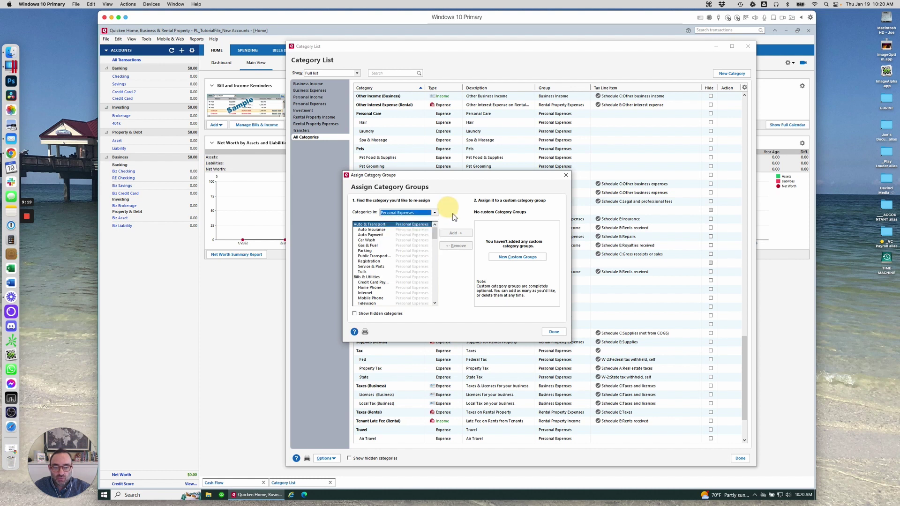
left_click(518, 257)
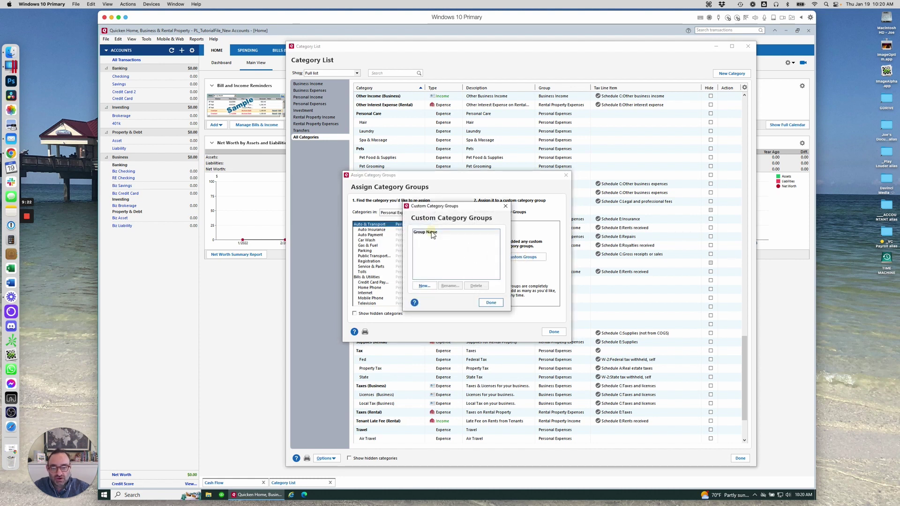
left_click(424, 286)
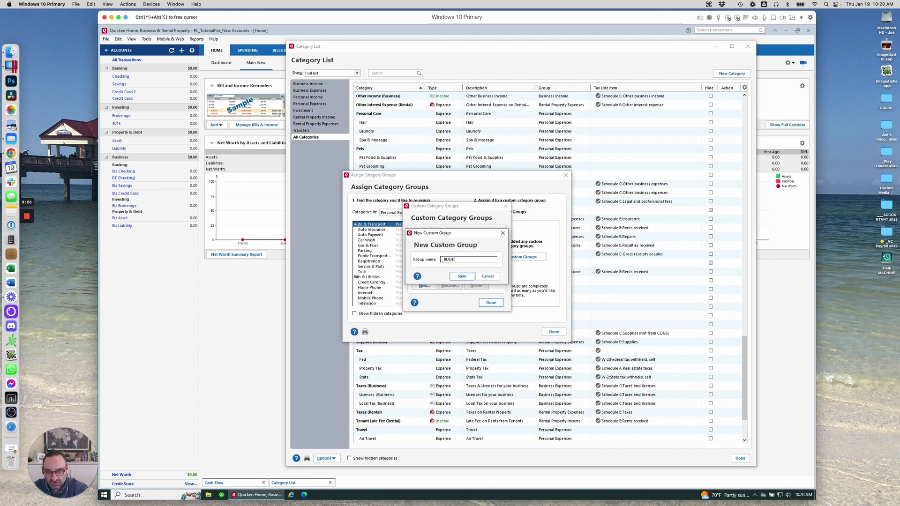
type("_BUSINESS ACTIVITY")
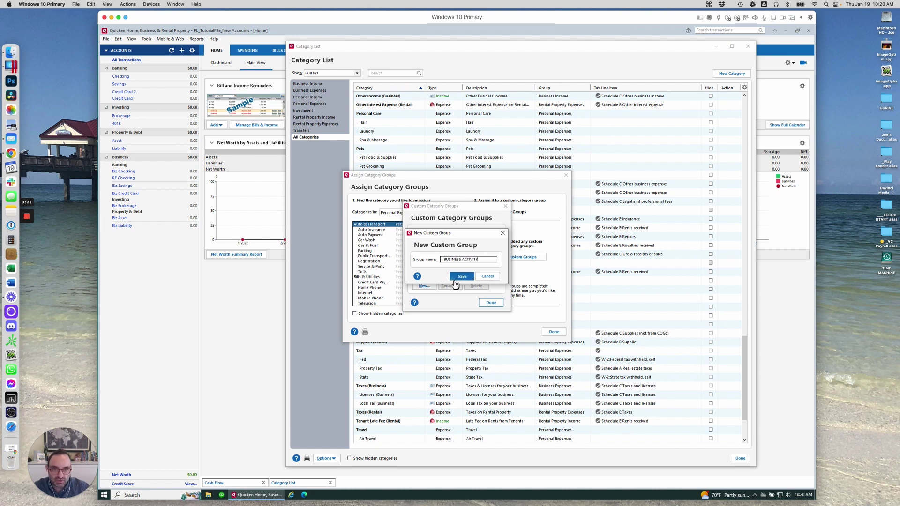
left_click(462, 276)
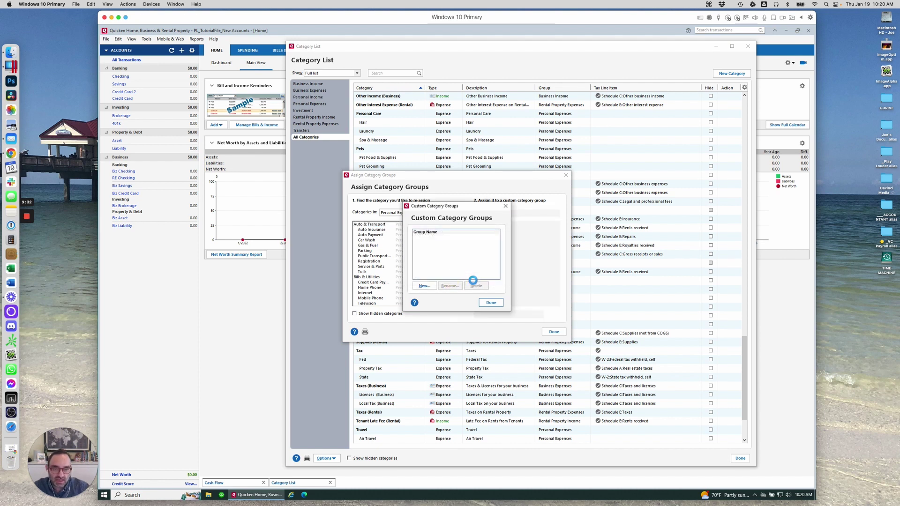
- Add the REAL ESTATE ACTIVITY and PERSONAL ACTIVITY custom groups
left_click(426, 286)
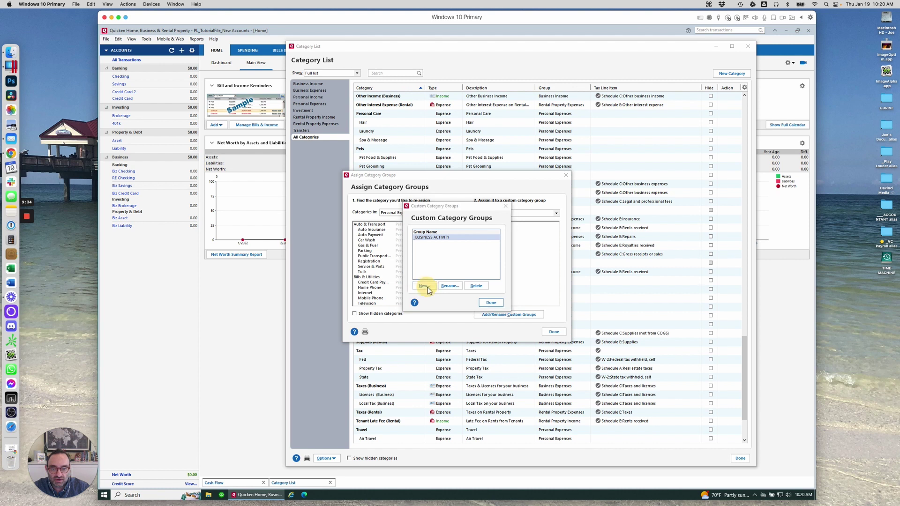
type("REAL ESTATE")
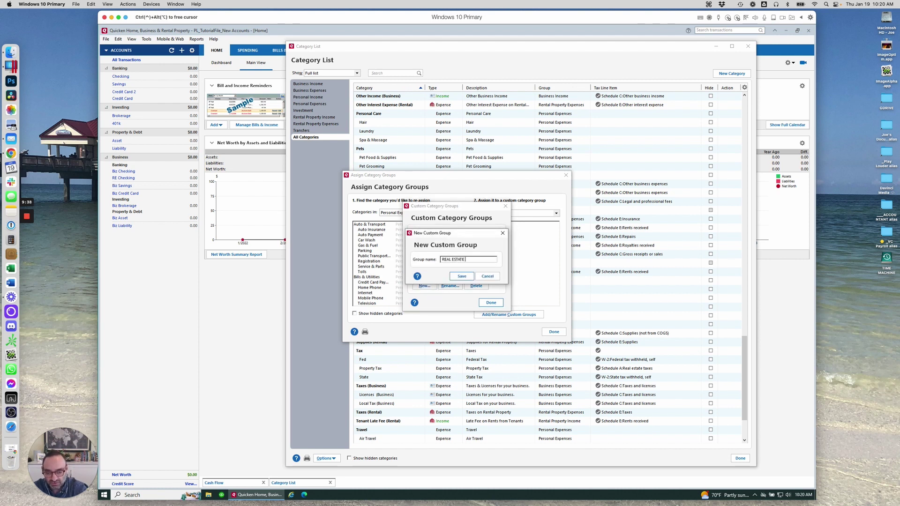
type(" ACTVITY")
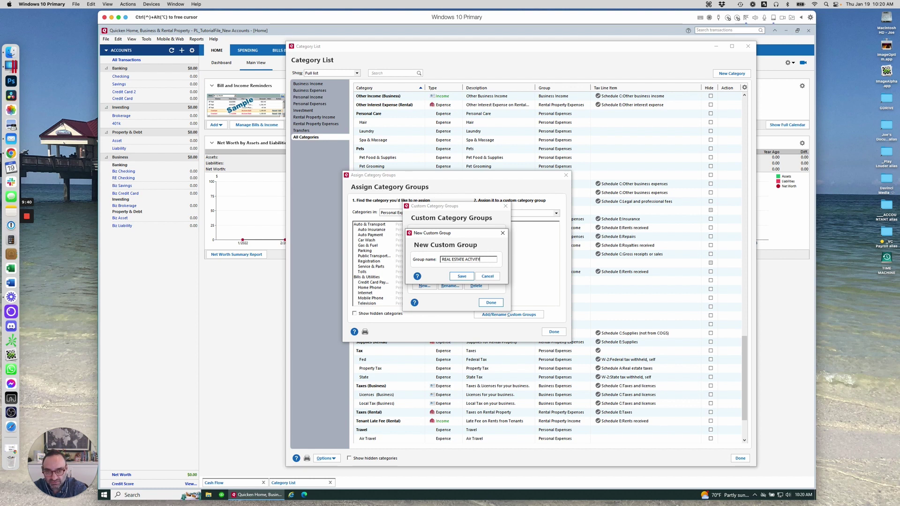
left_click(462, 276)
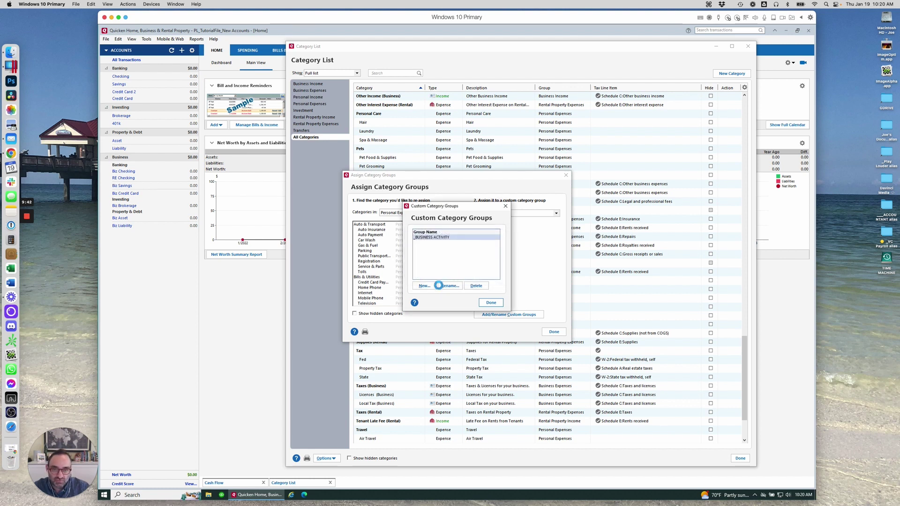
left_click(426, 288)
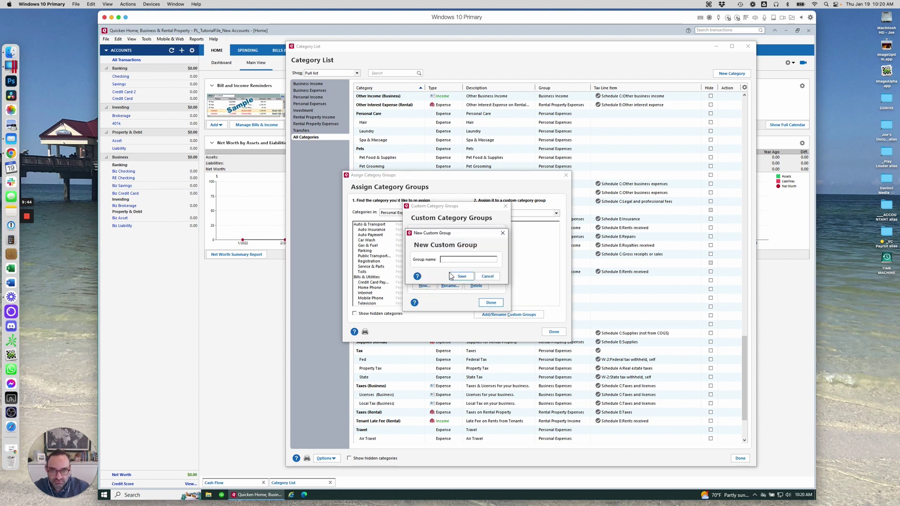
left_click(442, 259)
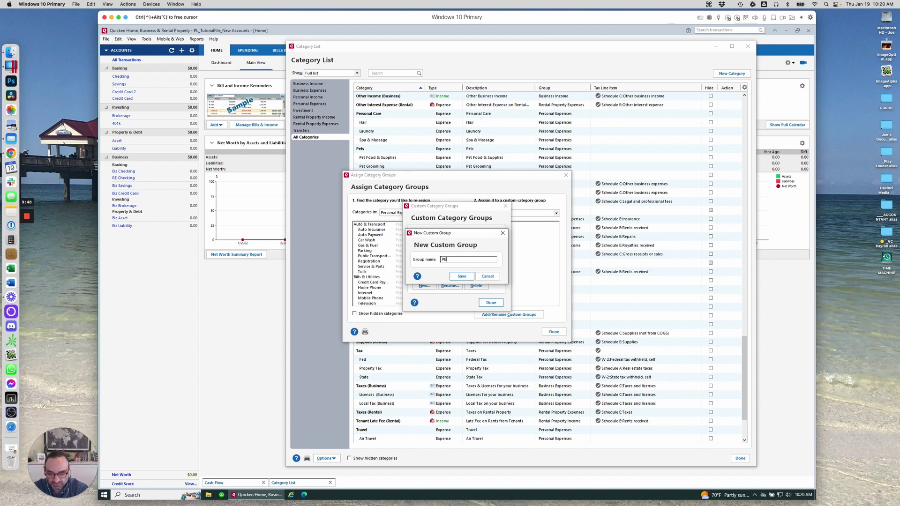
type("PERSONAL ACTIVITY")
left_click(462, 276)
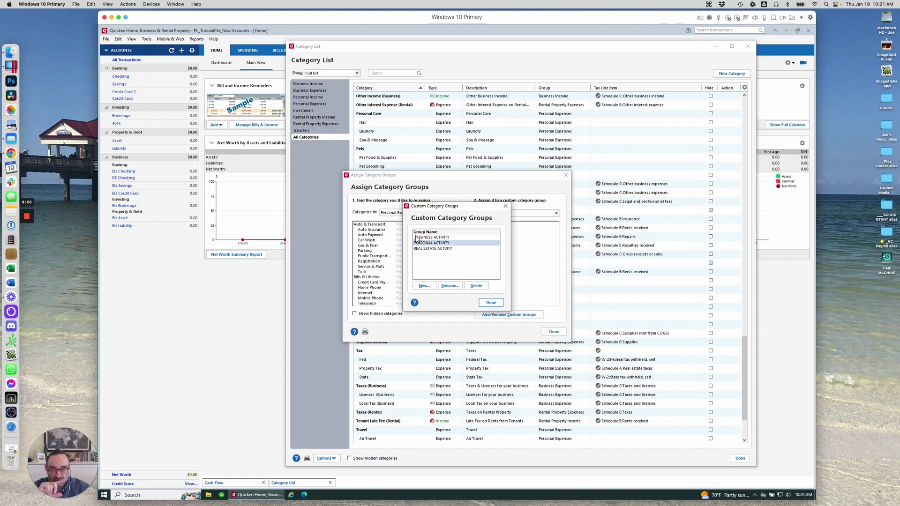
- Rename BUSINESS ACTIVITY with a leading underscore and finish editing custom groups
left_click(439, 238)
left_click(453, 284)
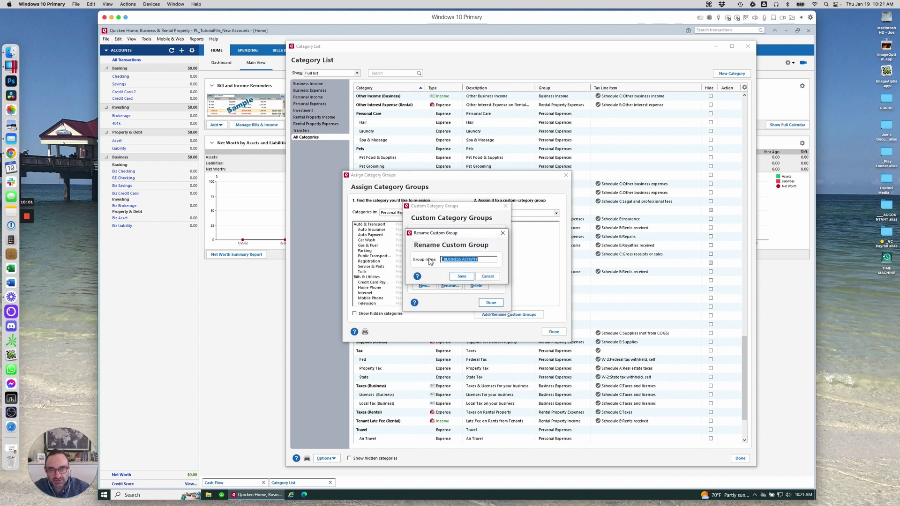
type("_")
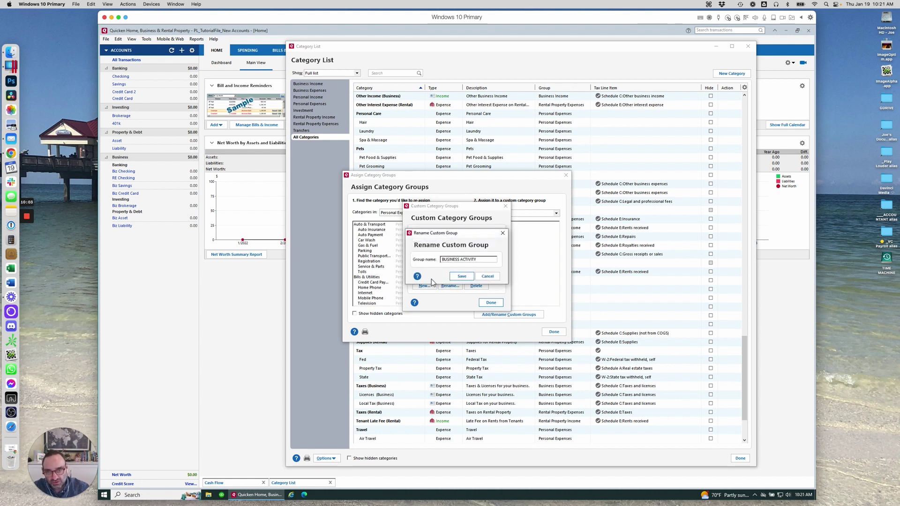
left_click(461, 276)
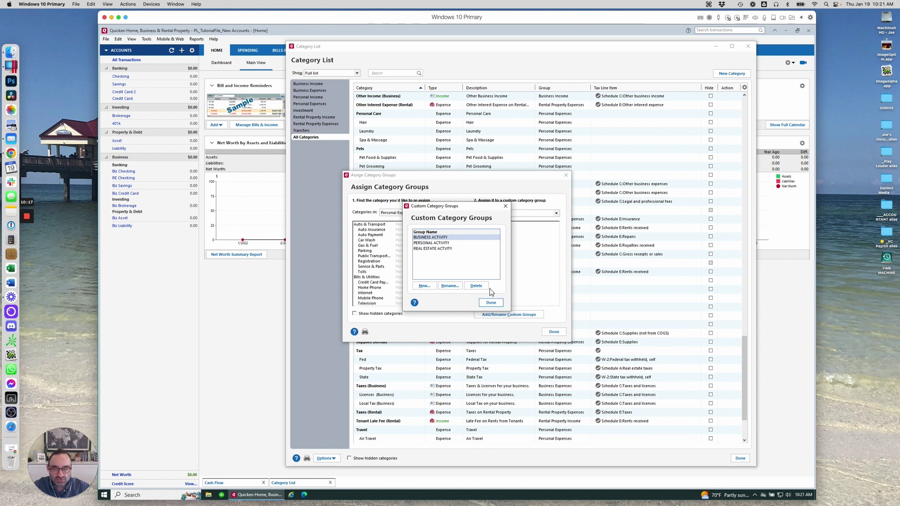
left_click(495, 304)
- Add every Personal Expenses category, Auto & Transport through Vacation, to the PERSONAL ACTIVITY group
left_click(495, 305)
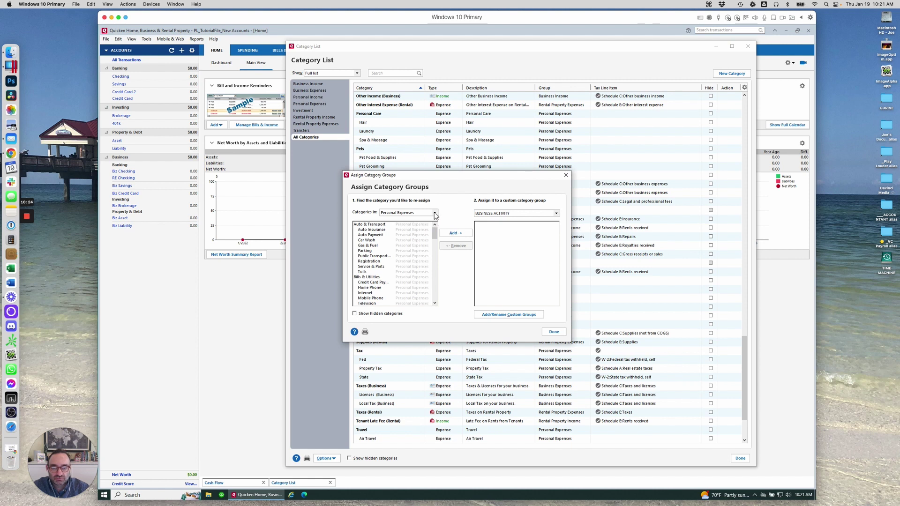
left_click(496, 215)
left_click(494, 226)
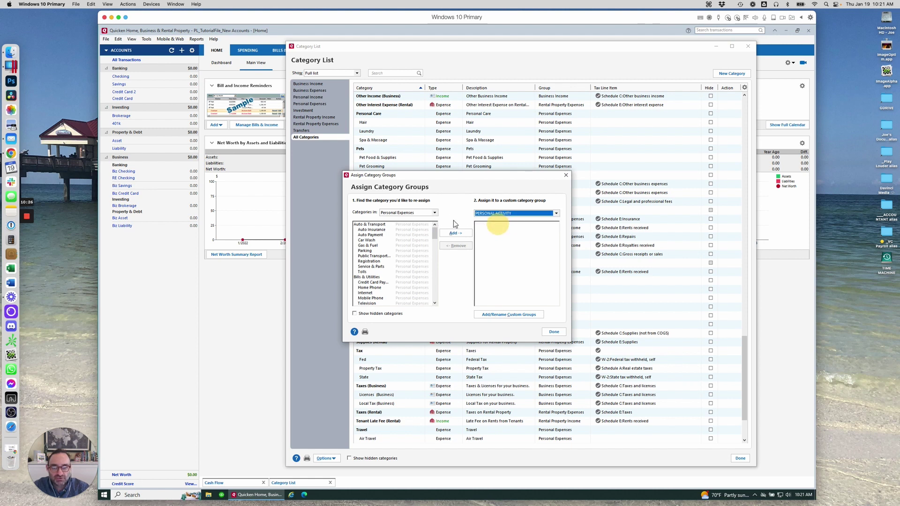
left_click(432, 215)
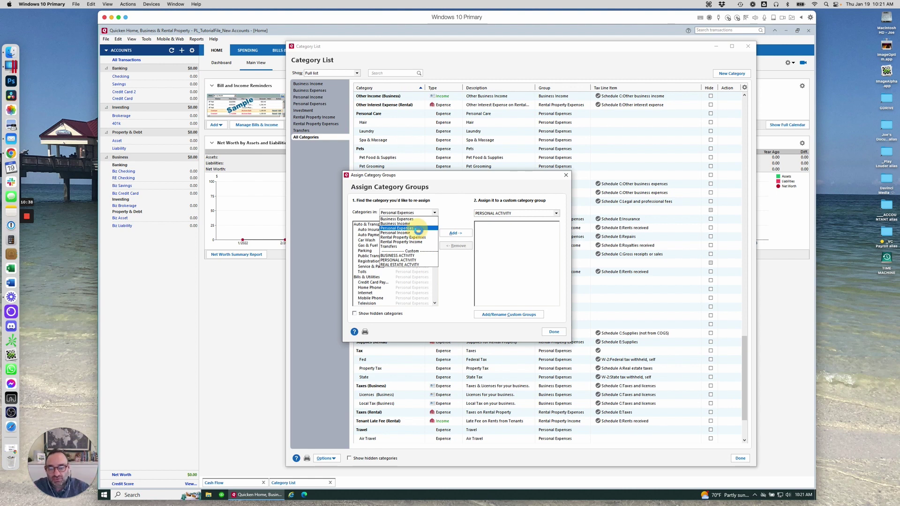
left_click(418, 229)
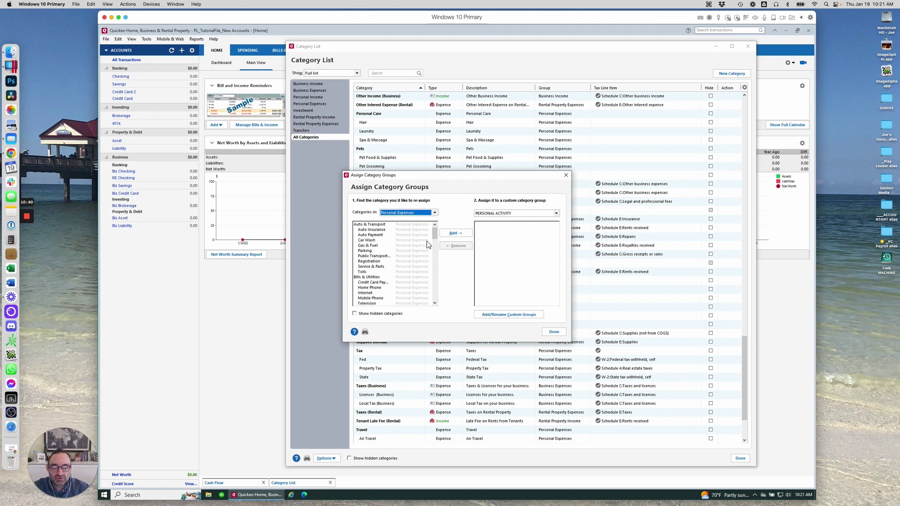
mouse_move(434, 232)
left_mouse_down()
mouse_move(434, 240)
mouse_move(435, 225)
left_mouse_up()
left_click(434, 212)
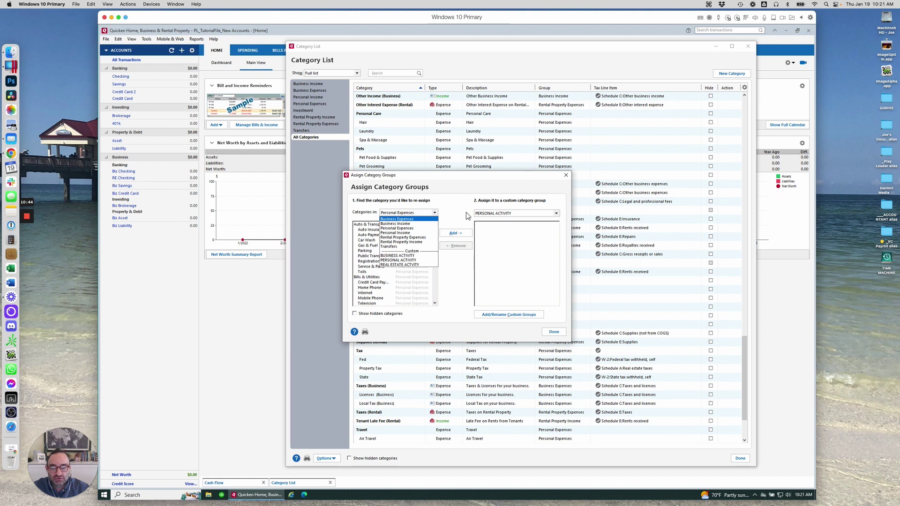
left_click(465, 213)
left_click(405, 224)
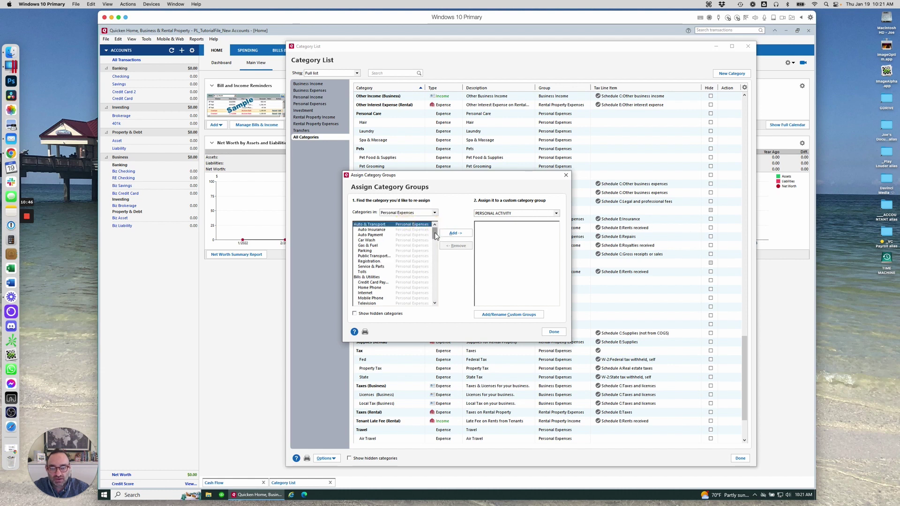
left_click_drag(435, 236, 435, 300)
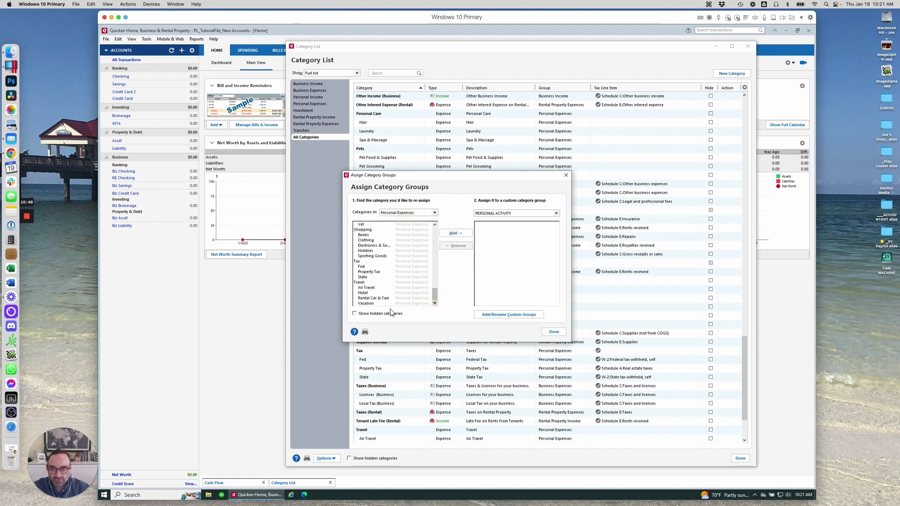
left_click(375, 304, "shift")
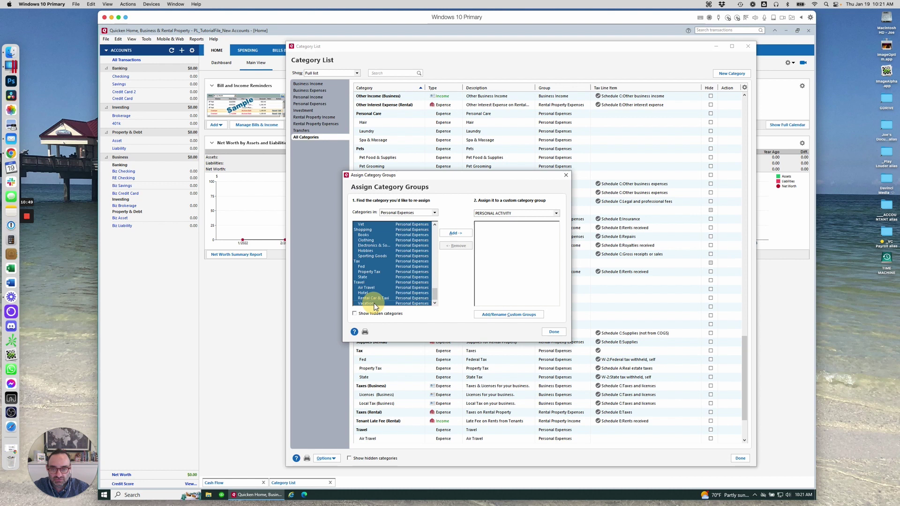
left_click(455, 233)
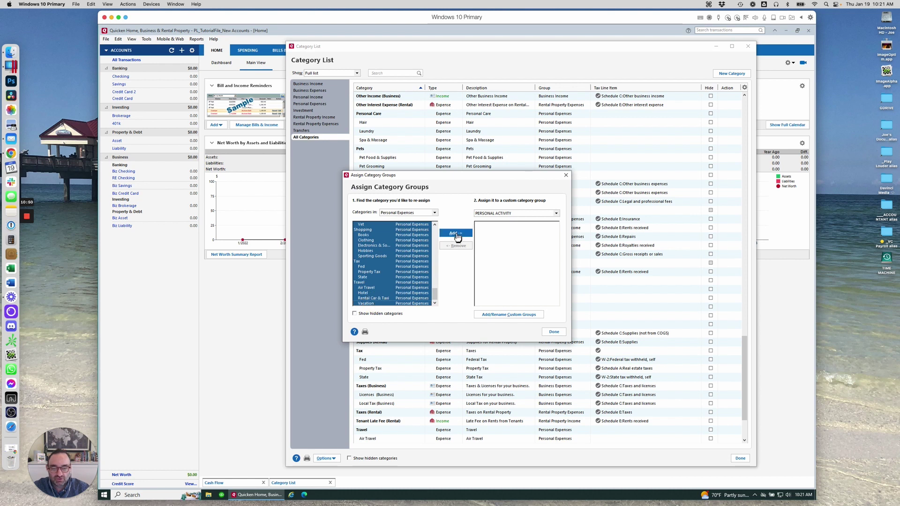
- Add all five Personal Income categories, such as Div Income and Net Salary, to PERSONAL ACTIVITY
left_click(424, 214)
left_click(413, 234)
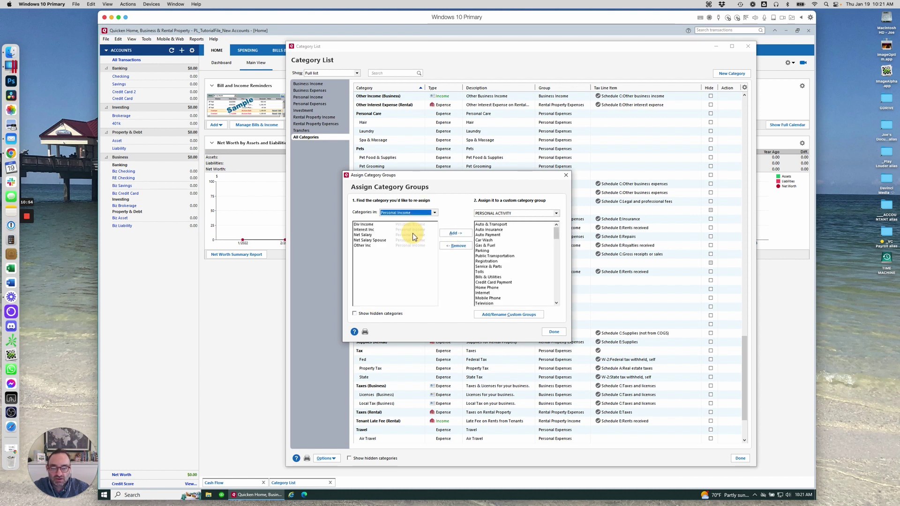
left_click(368, 224)
left_click(368, 245, "shift")
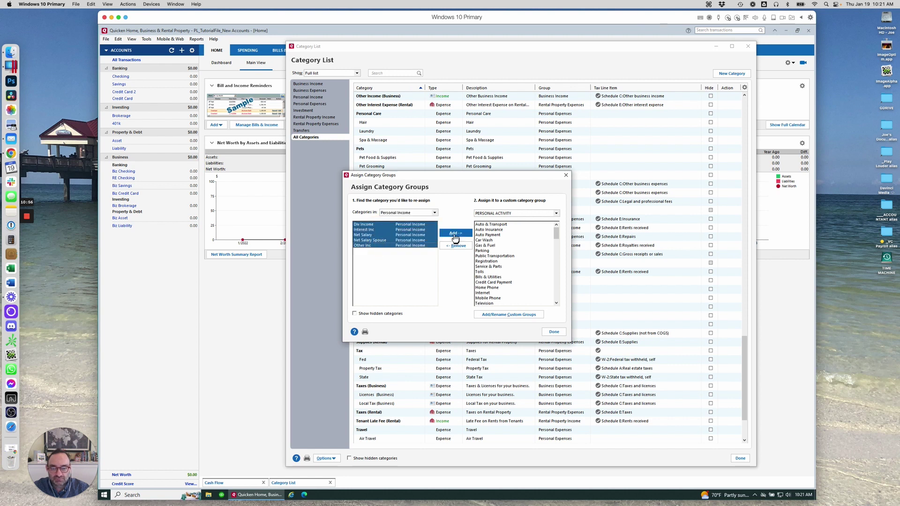
left_click(455, 233)
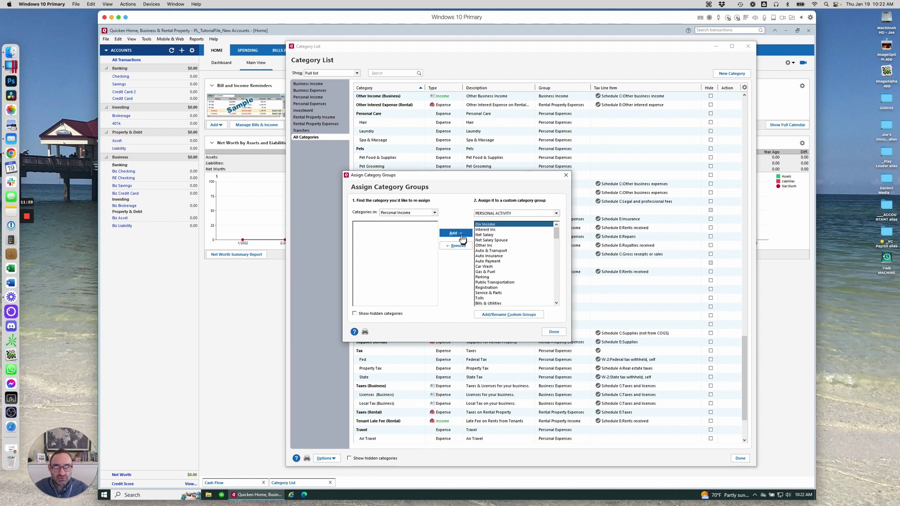
left_click(435, 212)
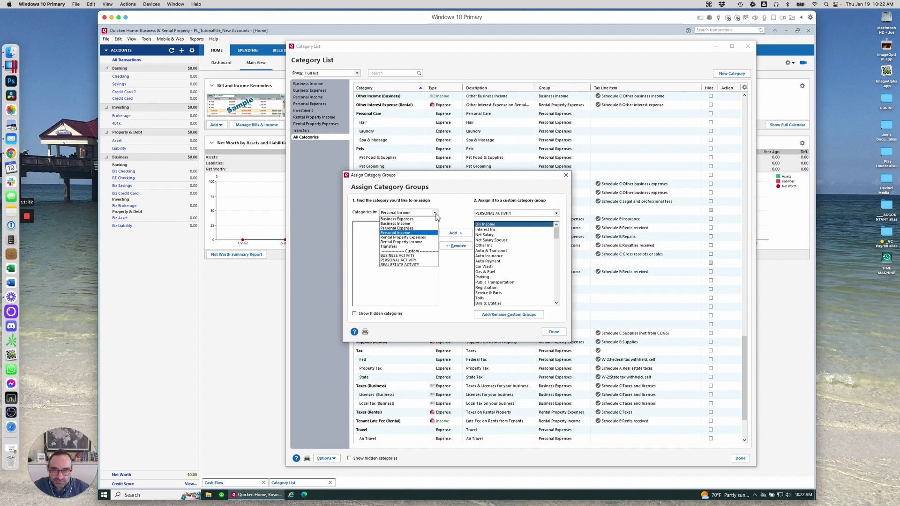
- Add every Business Expenses category to the BUSINESS ACTIVITY group
left_click(508, 214)
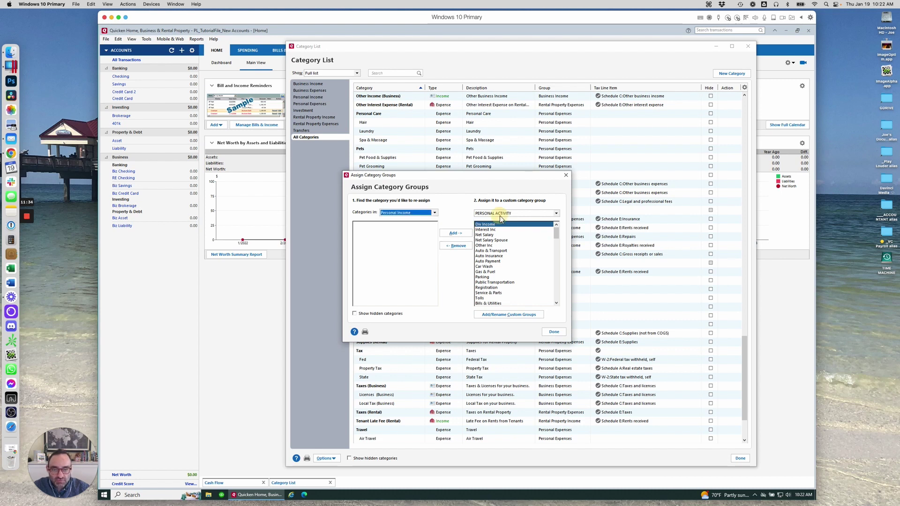
left_click(501, 219)
left_click(421, 213)
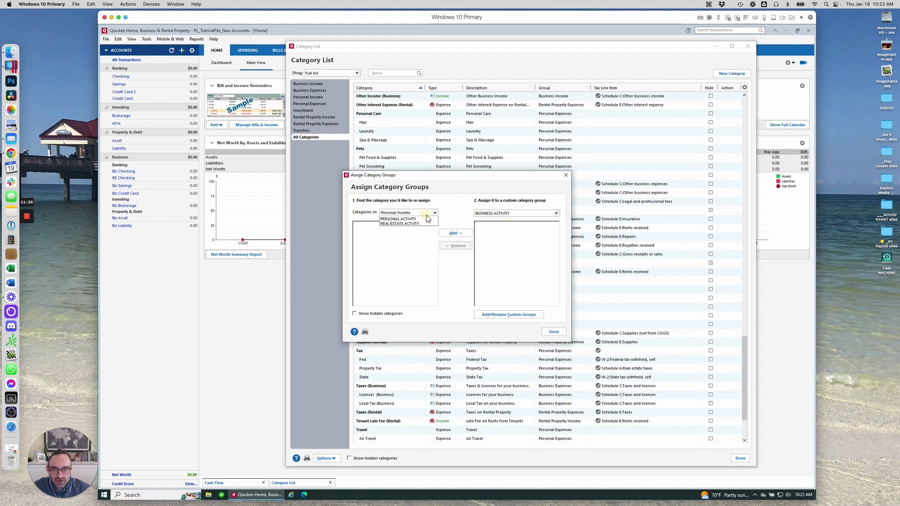
left_click(423, 220)
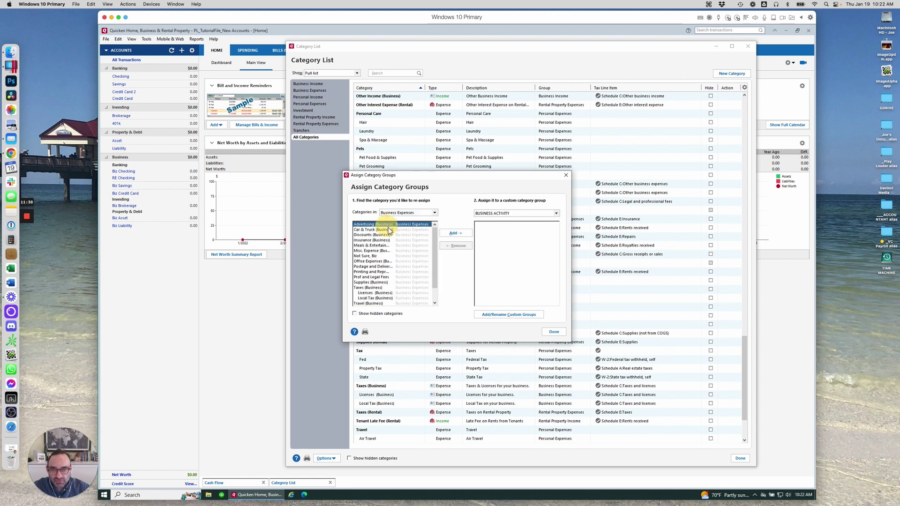
left_click_drag(435, 256, 435, 268)
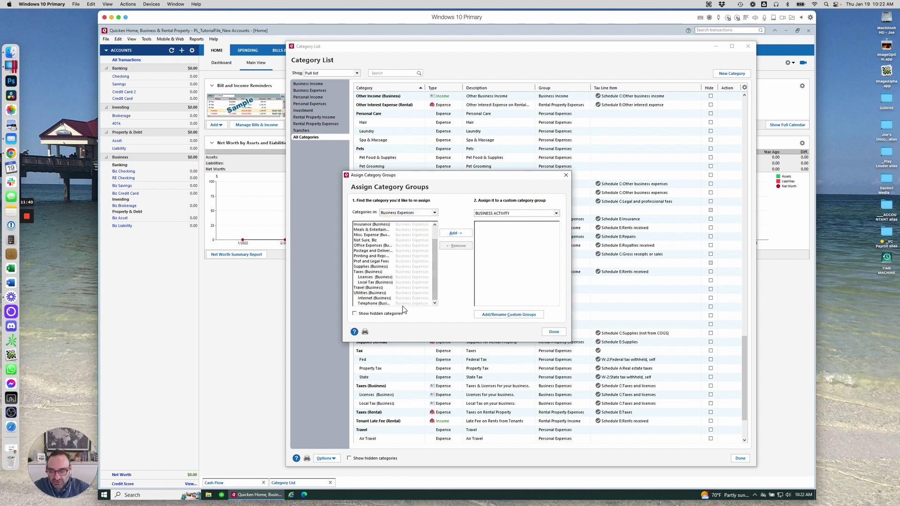
key("ctrl+a")
left_click(456, 232)
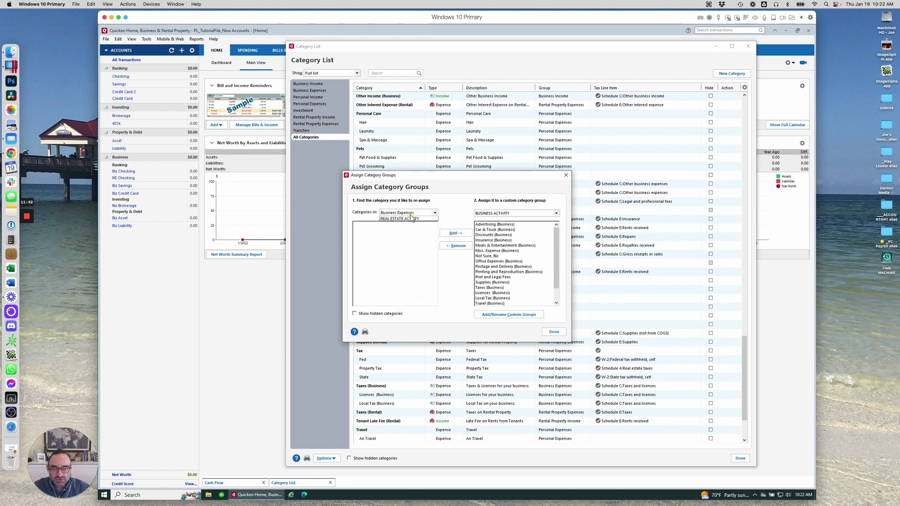
- Add the three Business Income categories to BUSINESS ACTIVITY and finish the group assignment
left_click(411, 213)
left_click(411, 223)
left_click(409, 224)
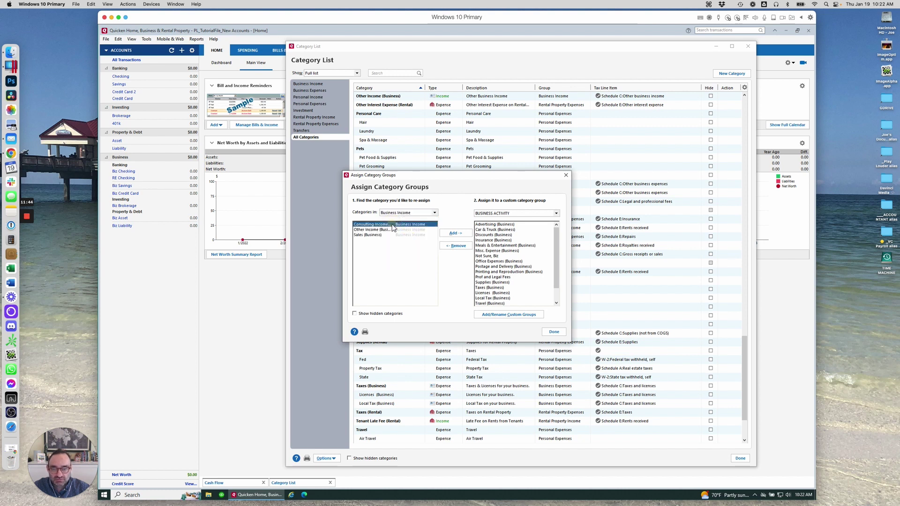
key("ctrl+a")
left_click(456, 233)
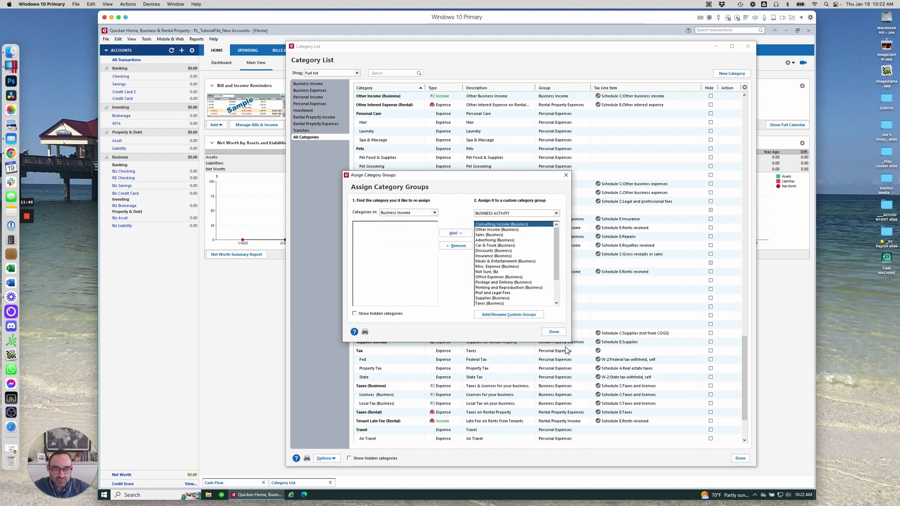
left_click(553, 332)
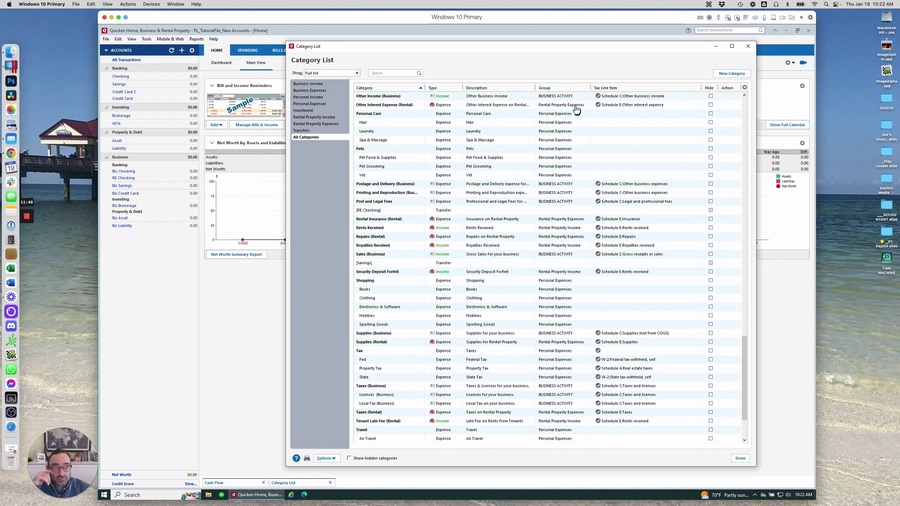
left_click(746, 90)
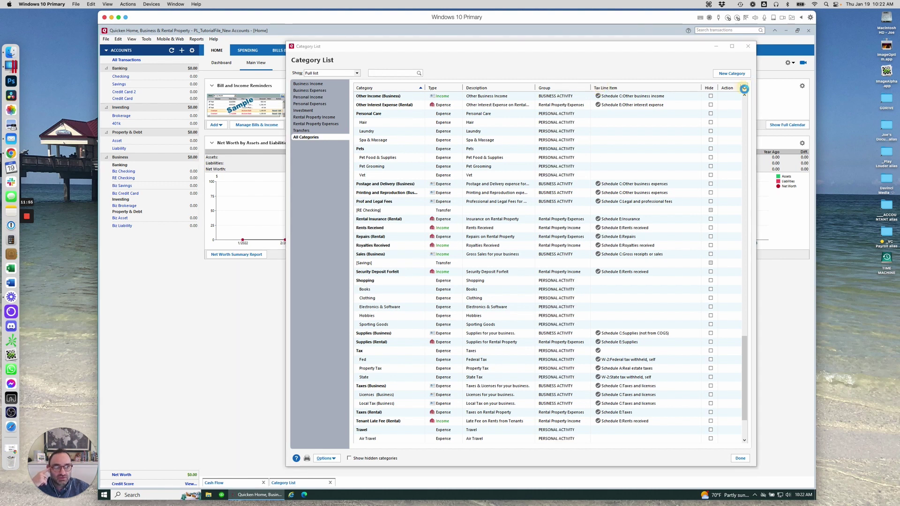
left_click(744, 88)
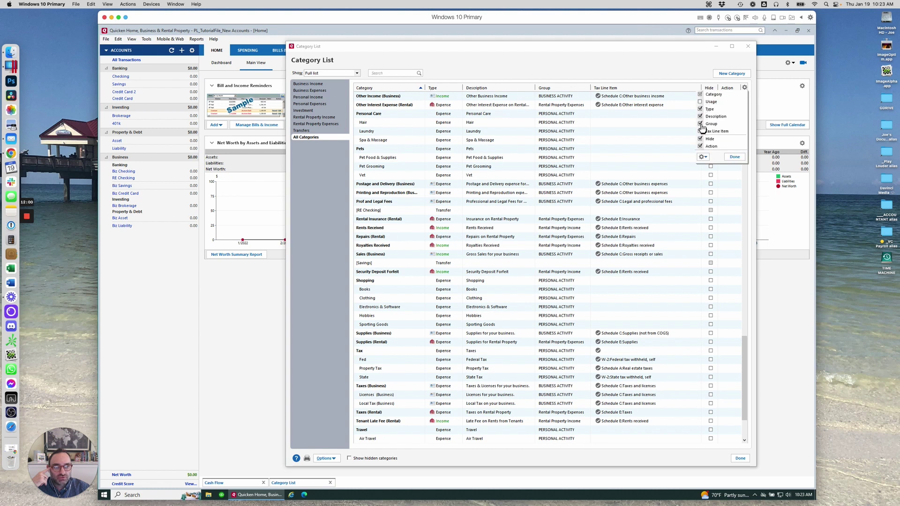
left_click(744, 88)
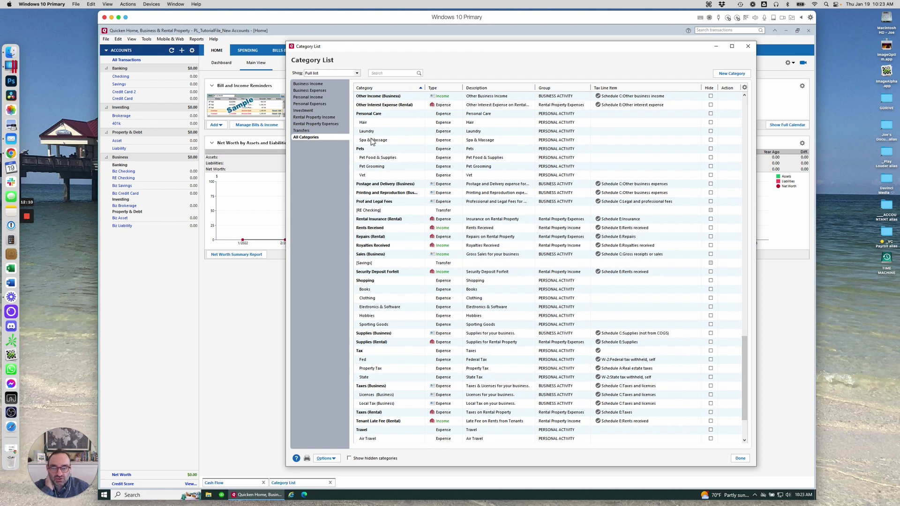
scroll(377, 305, "up", 1)
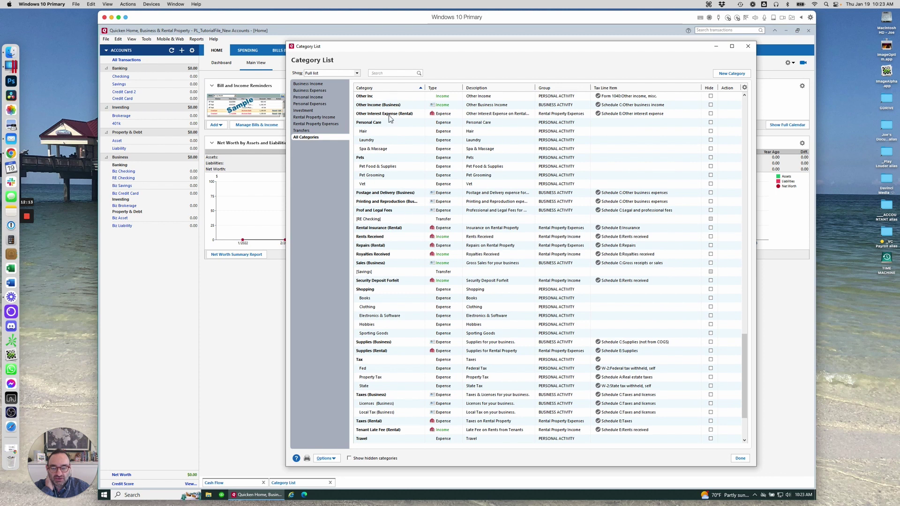
left_click_drag(747, 336, 749, 299)
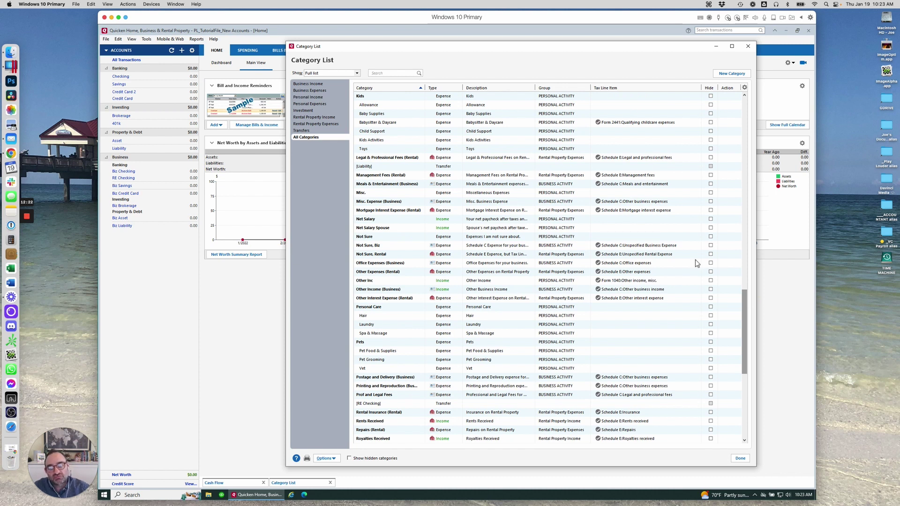
left_click(377, 97)
left_click(376, 105)
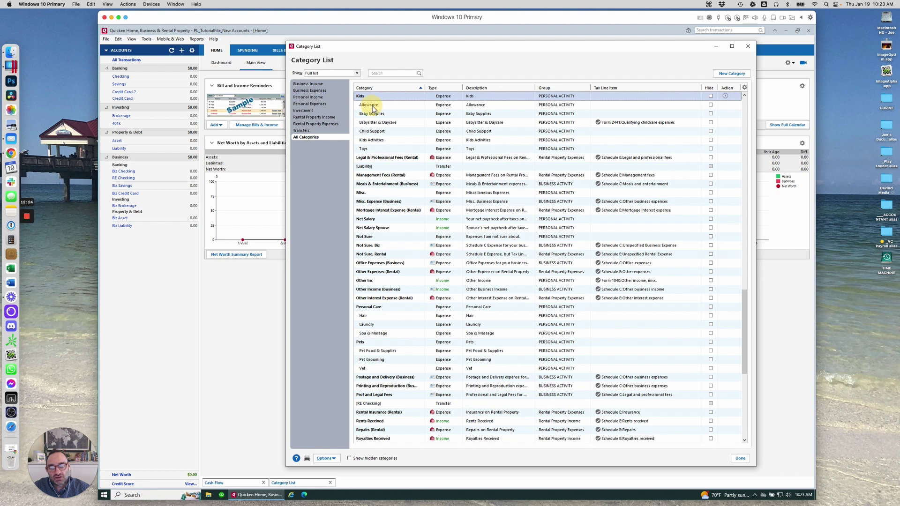
left_click(560, 97)
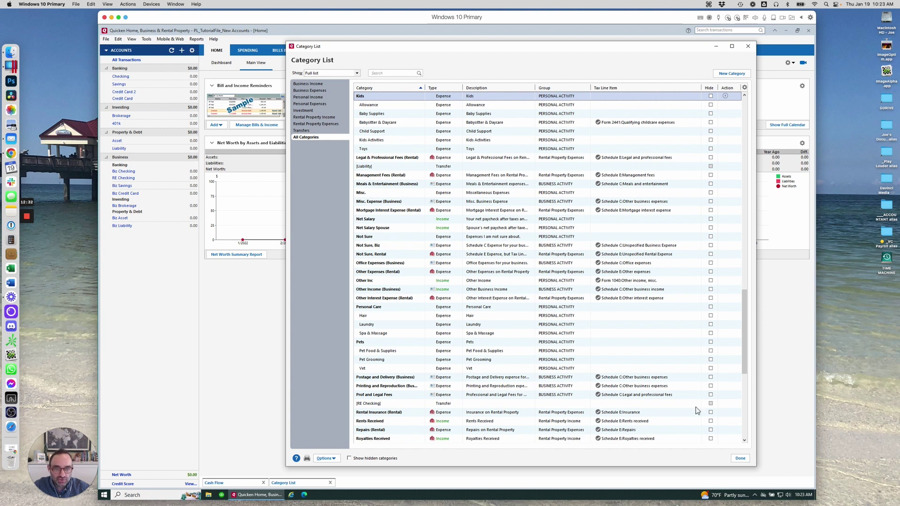
left_click(747, 429)
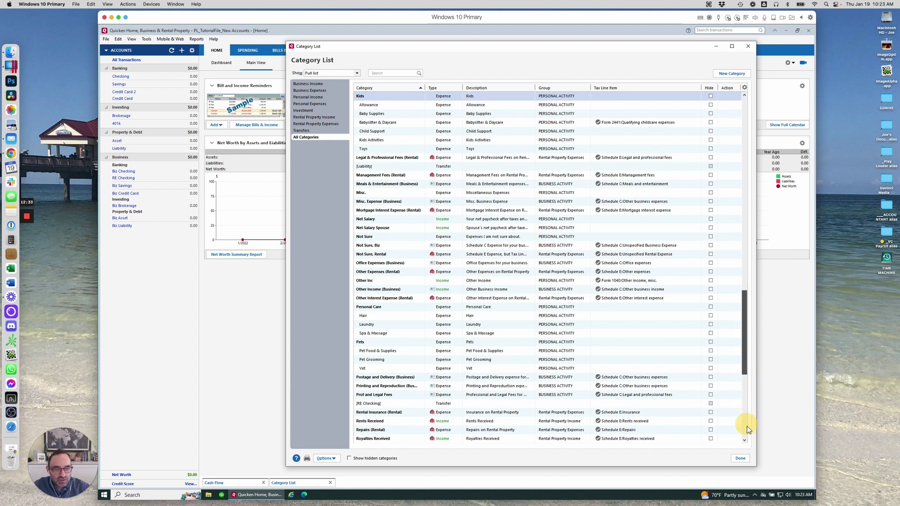
- Scroll the Category List to check that Travel subcategories like Air Travel and Hotel are in PERSONAL ACTIVITY
left_click_drag(746, 426, 746, 431)
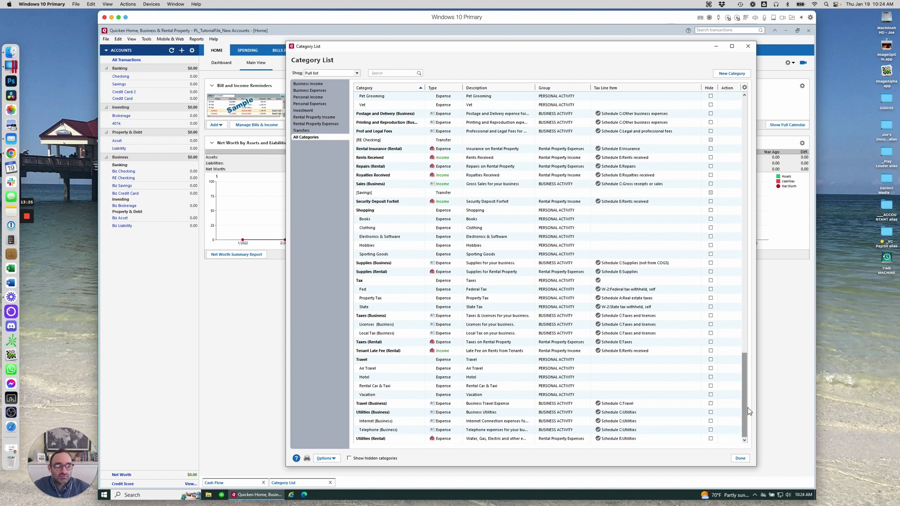
- Close the Category List and Cash Flow report, then open PL_TutorialFile_2019-2022.QDF with its password
left_click(749, 48)
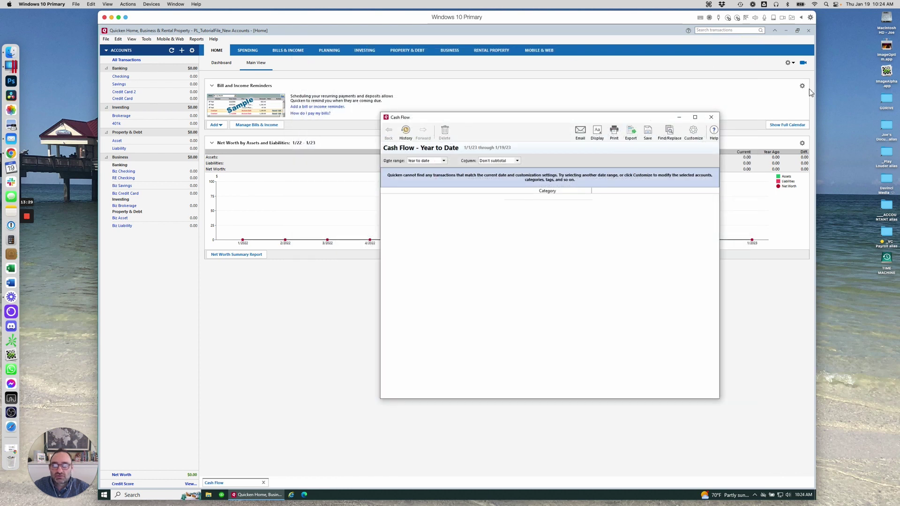
left_click(710, 118)
left_click(106, 39)
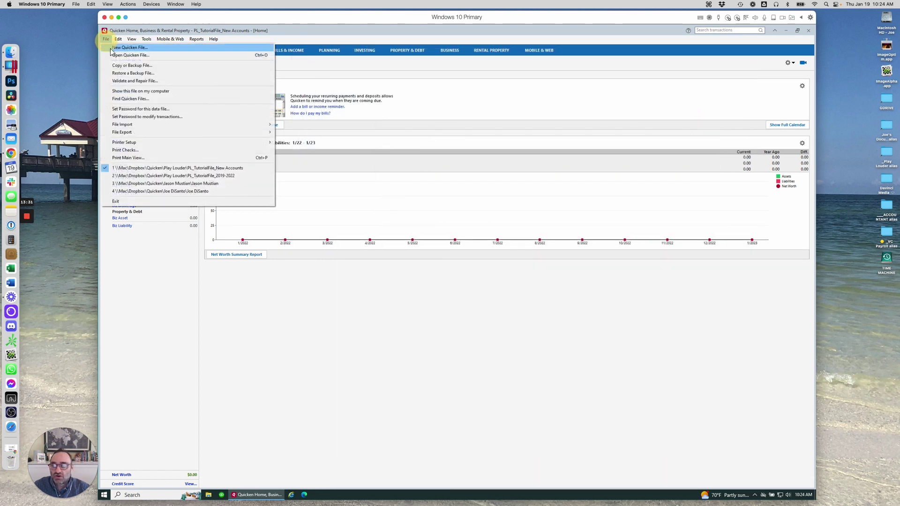
left_click(118, 56)
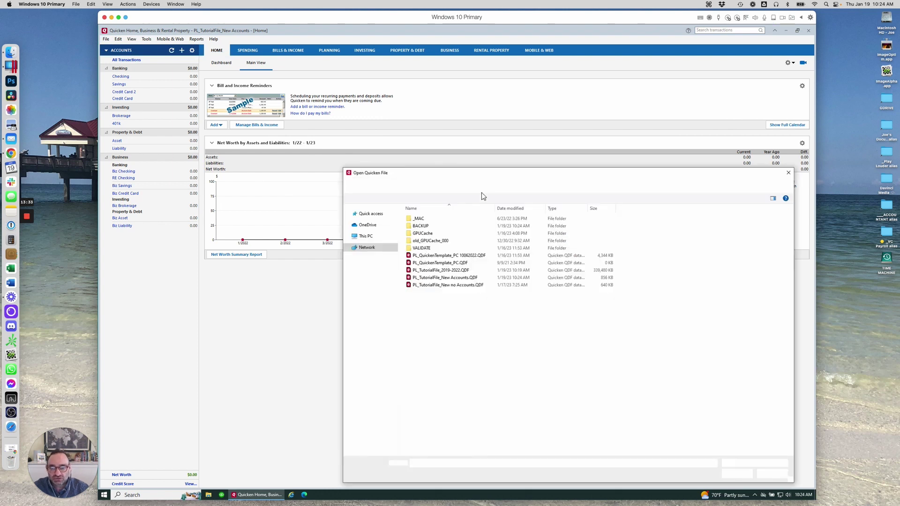
left_click(448, 272)
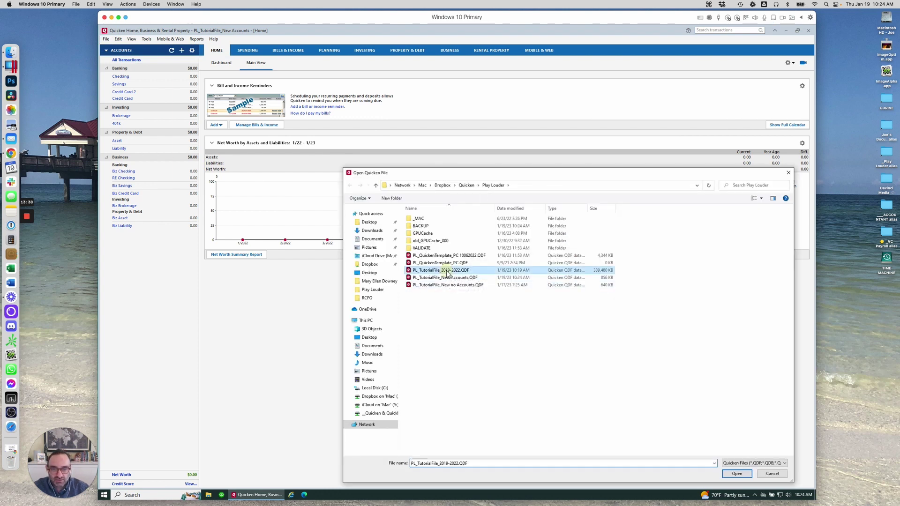
double_click(448, 271)
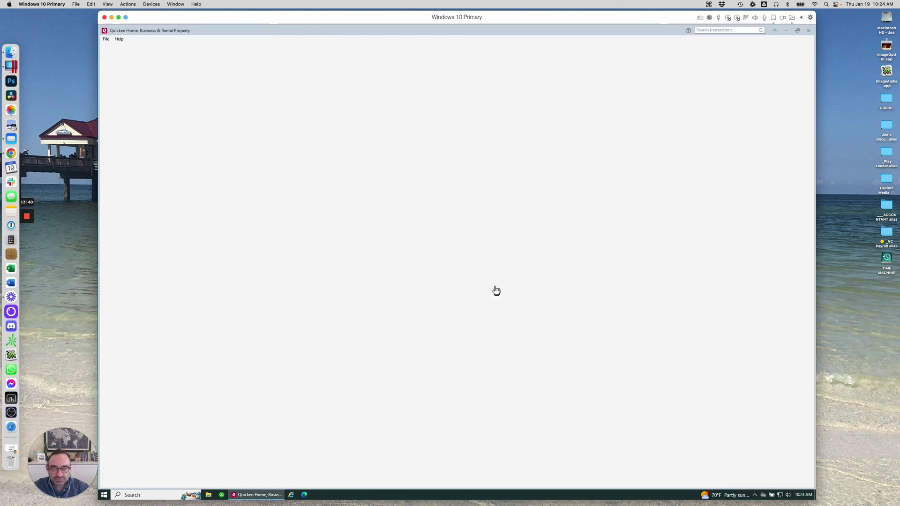
left_click(426, 265)
type("**")
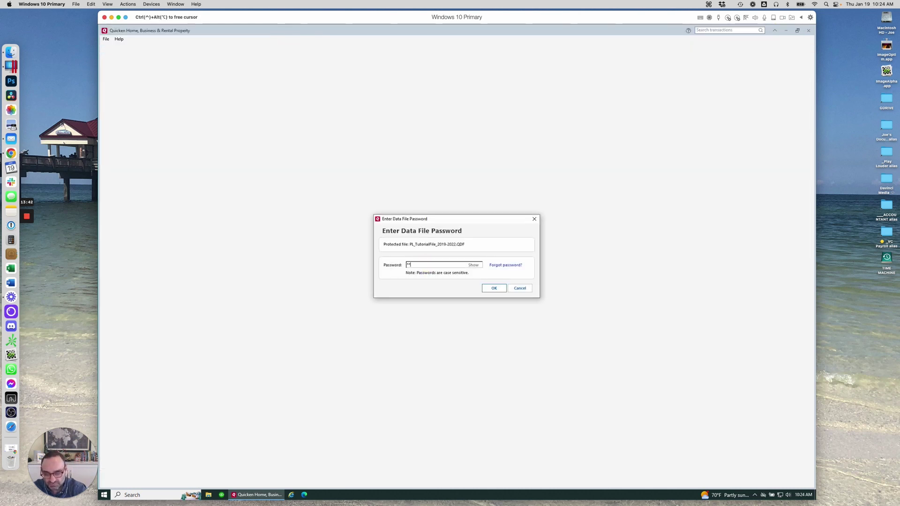
key("Return")
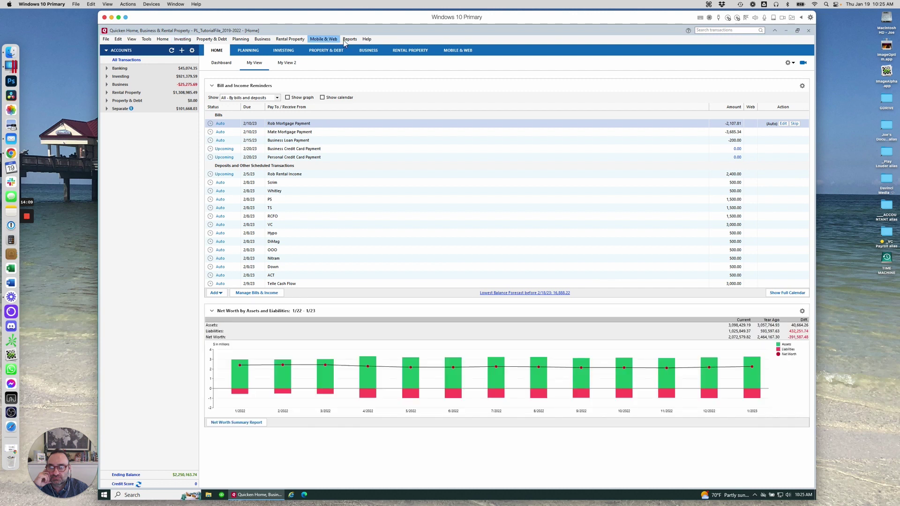
- Open the saved 'P&Ly Report - Joe' for last year, placed upper left with a wider category column
left_click(346, 40)
mouse_move(380, 55)
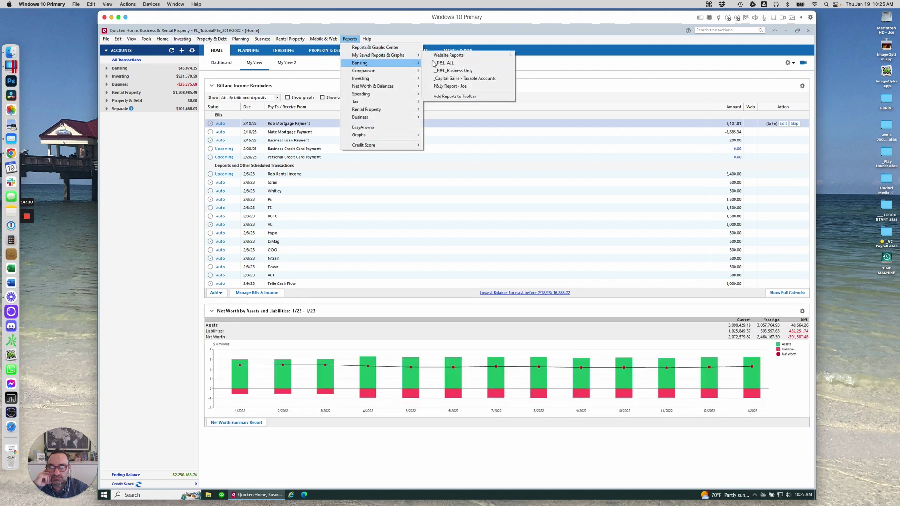
left_click(464, 86)
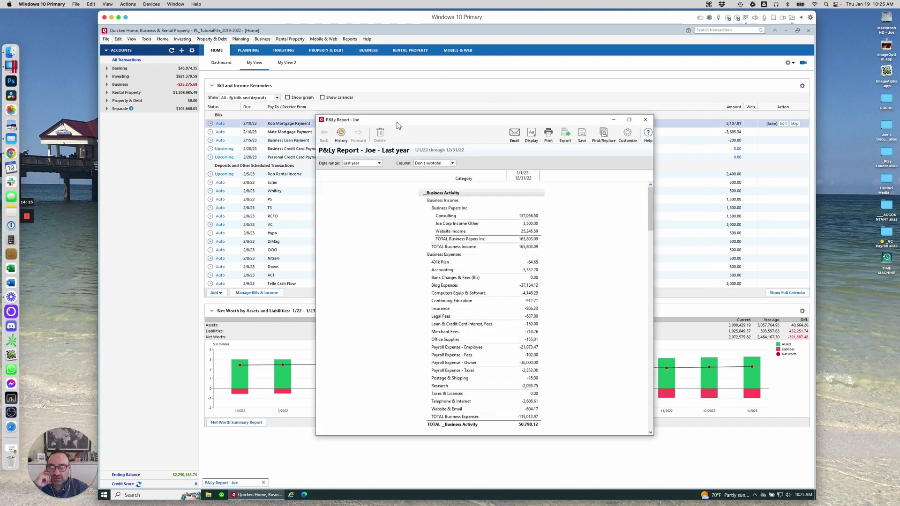
left_click_drag(398, 124, 191, 75)
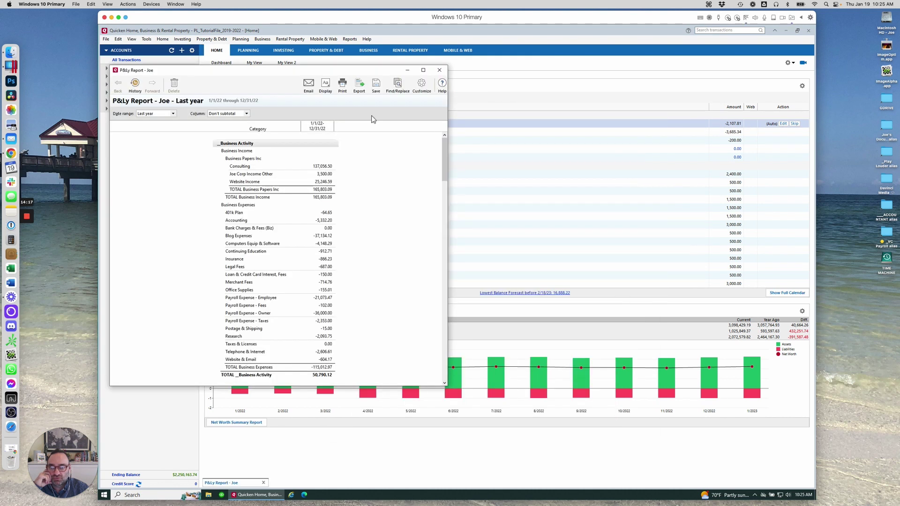
left_click_drag(298, 127, 375, 145)
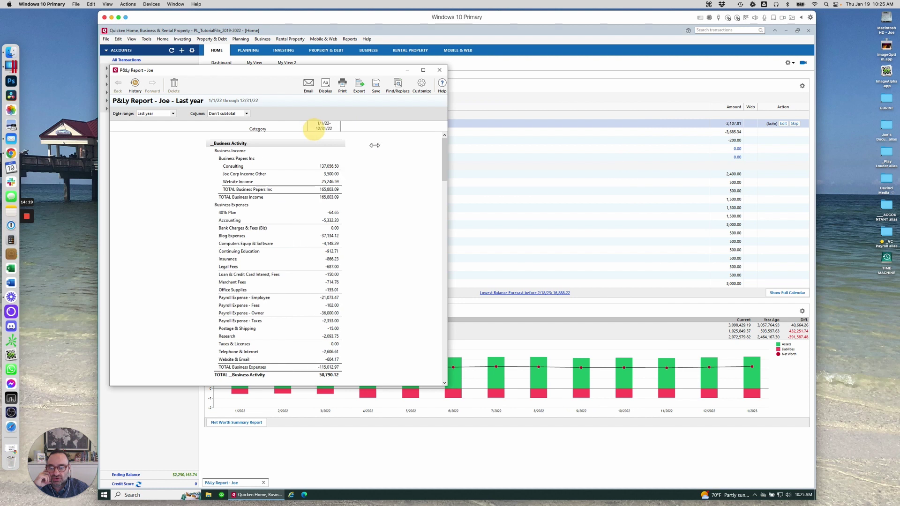
left_click_drag(444, 162, 436, 337)
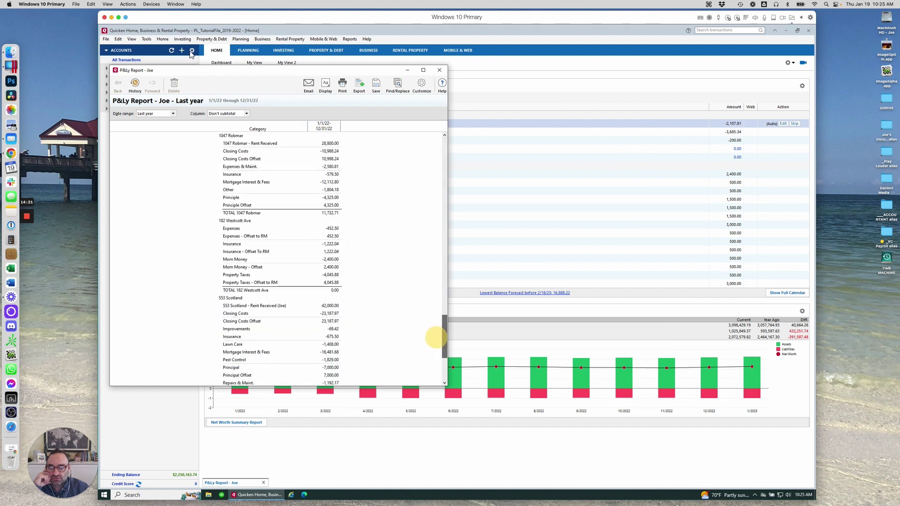
- Open the Category List beside the report and widen its window to reveal more columns
left_click(146, 39)
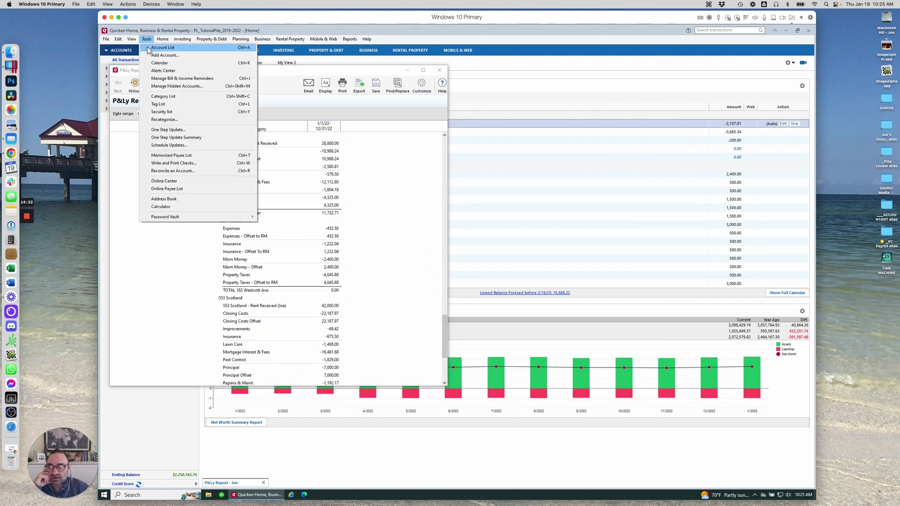
left_click(167, 98)
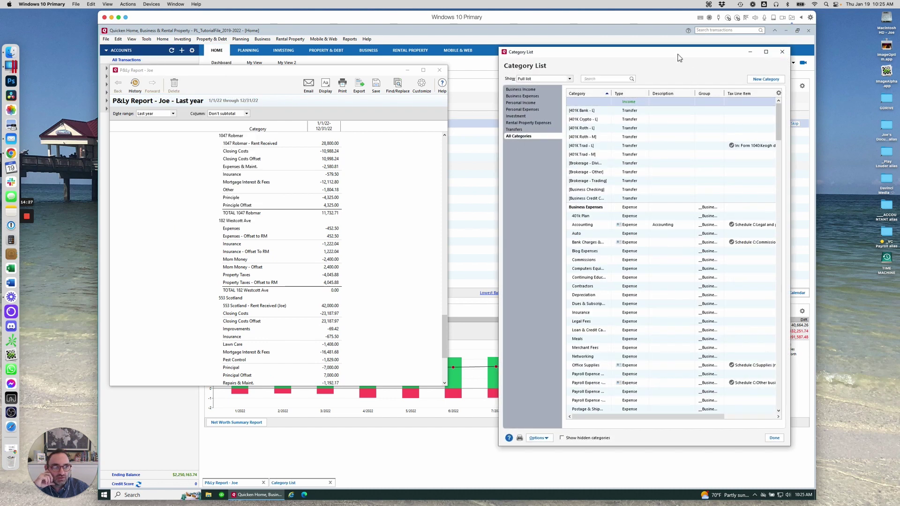
left_click_drag(678, 57, 631, 52)
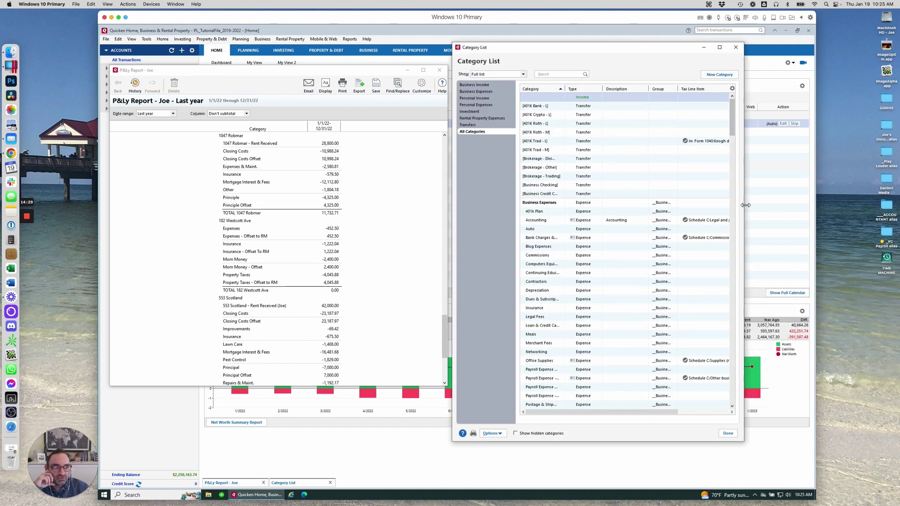
left_click_drag(745, 204, 821, 206)
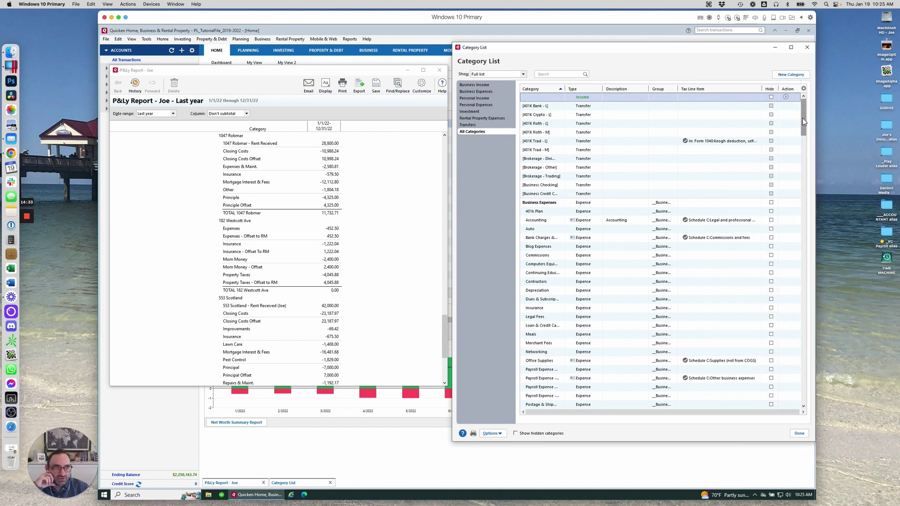
left_click_drag(803, 121, 802, 145)
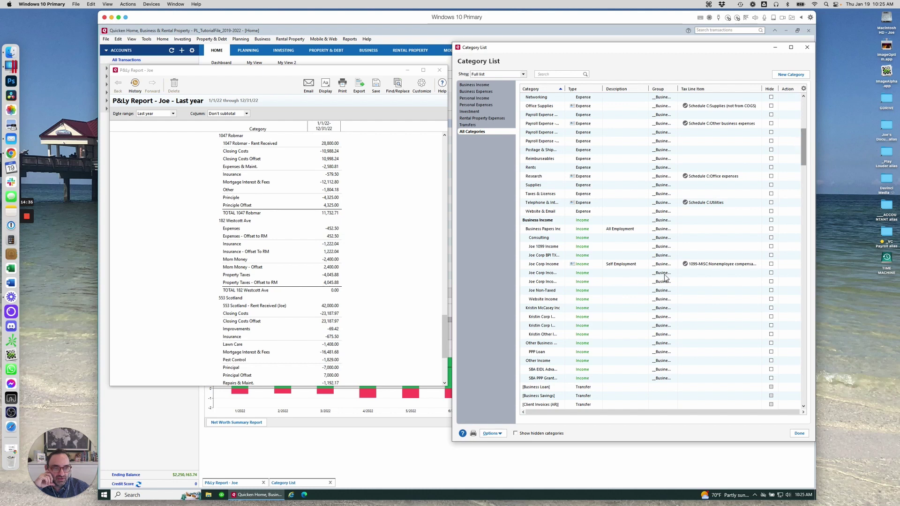
scroll(665, 277, "up", 2)
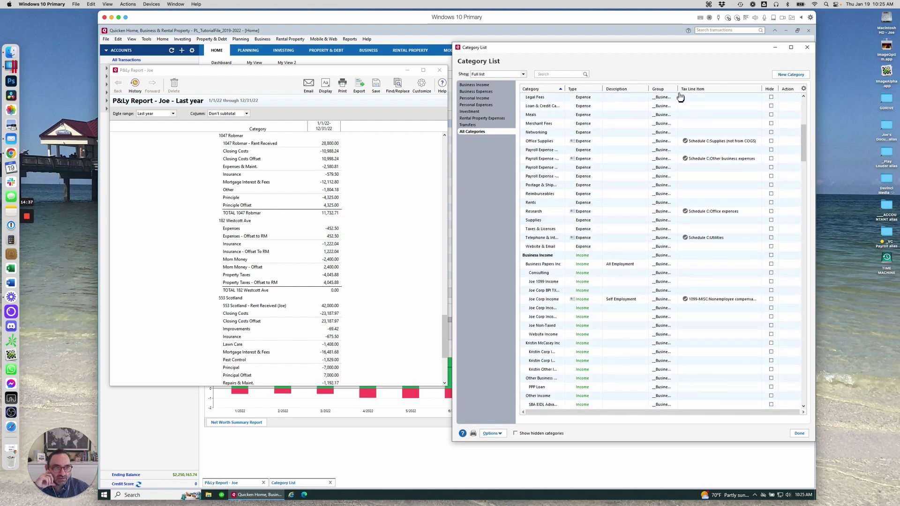
- Widen the Group column so names like _Business Activity show fully, then return to the report
left_click_drag(678, 89, 735, 88)
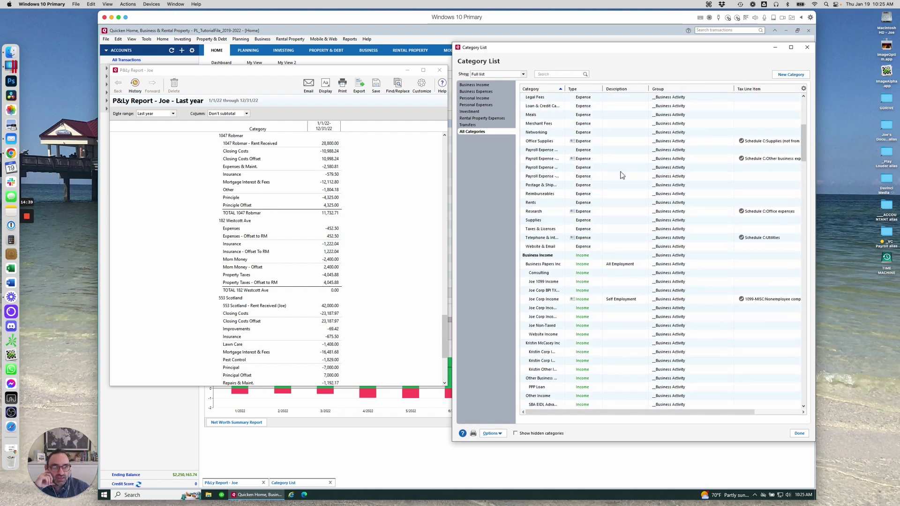
left_click_drag(804, 152, 802, 156)
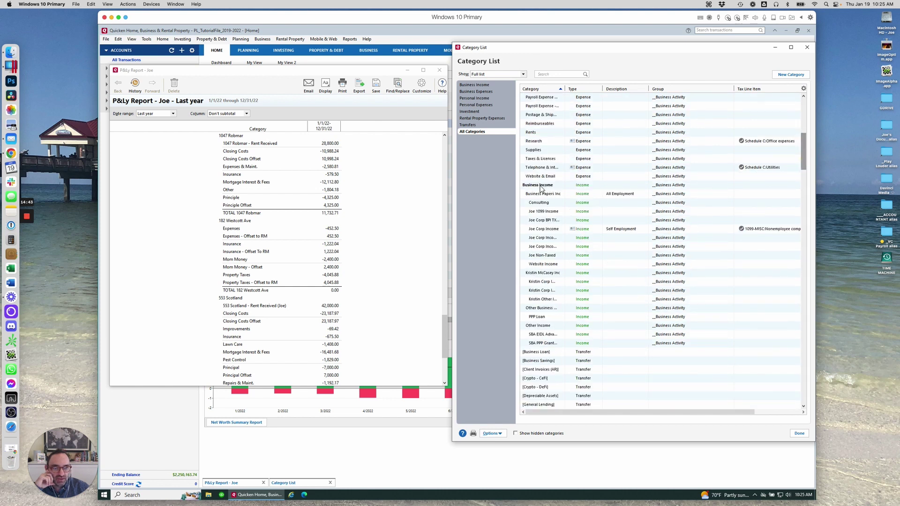
scroll(805, 149, "up", 1)
left_click_drag(805, 148, 800, 127)
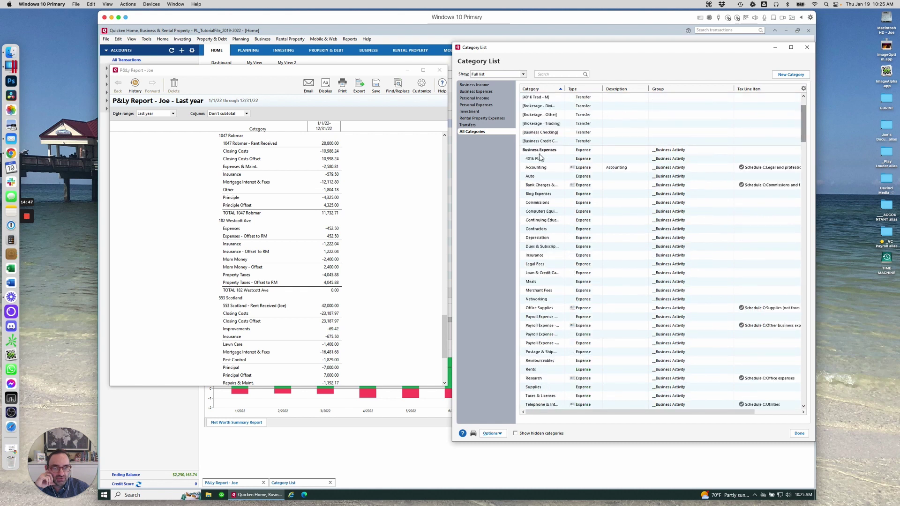
left_click(368, 177)
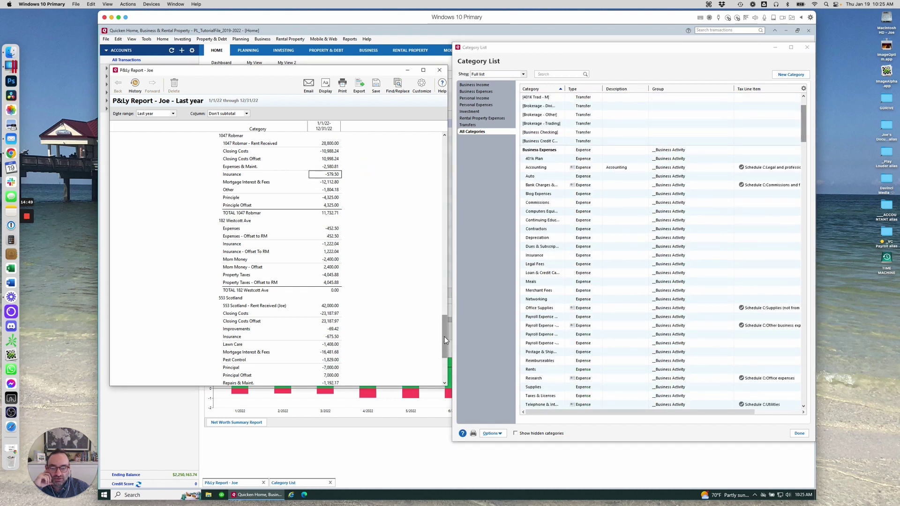
left_click_drag(445, 336, 440, 151)
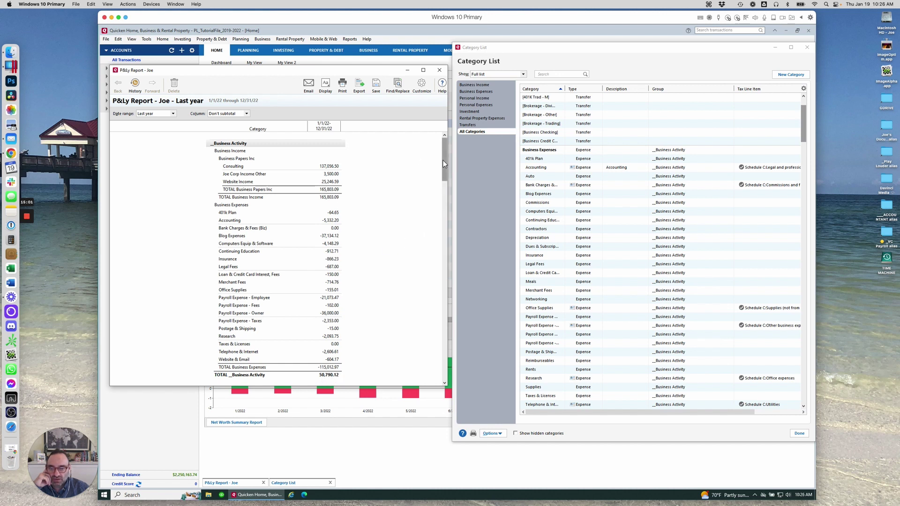
mouse_move(443, 159)
left_mouse_down()
mouse_move(443, 166)
mouse_move(444, 151)
left_mouse_up()
left_click_drag(444, 150, 444, 148)
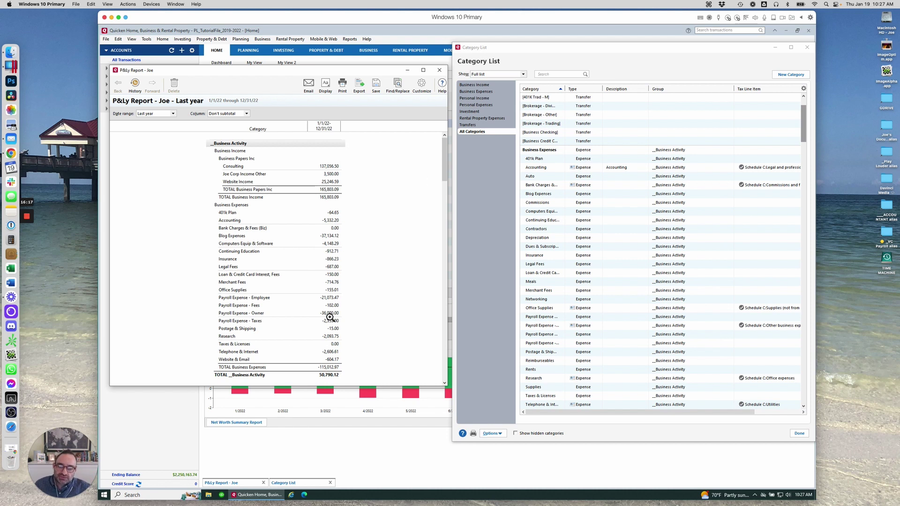
left_click_drag(443, 164, 445, 202)
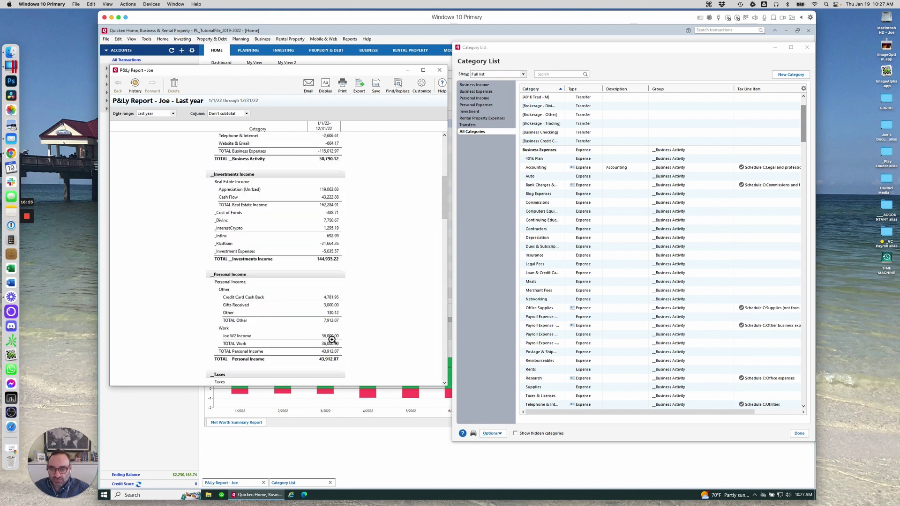
left_click_drag(444, 202, 441, 161)
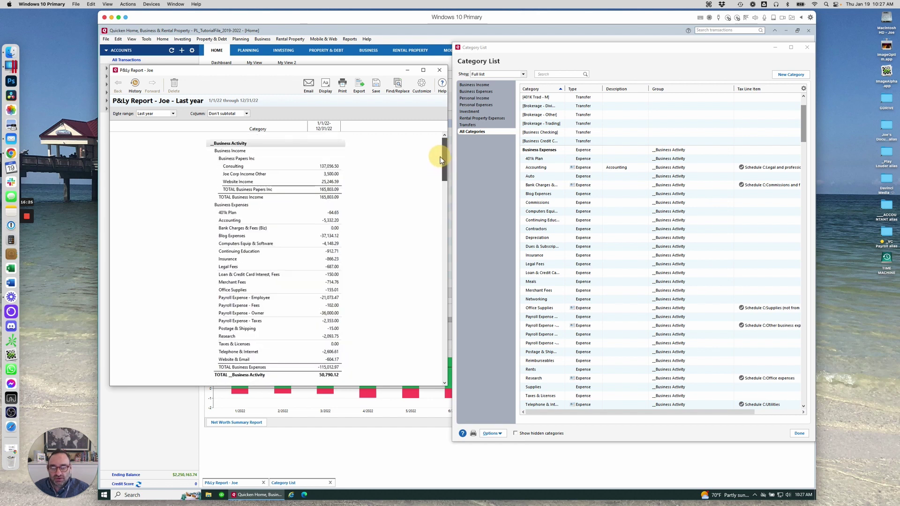